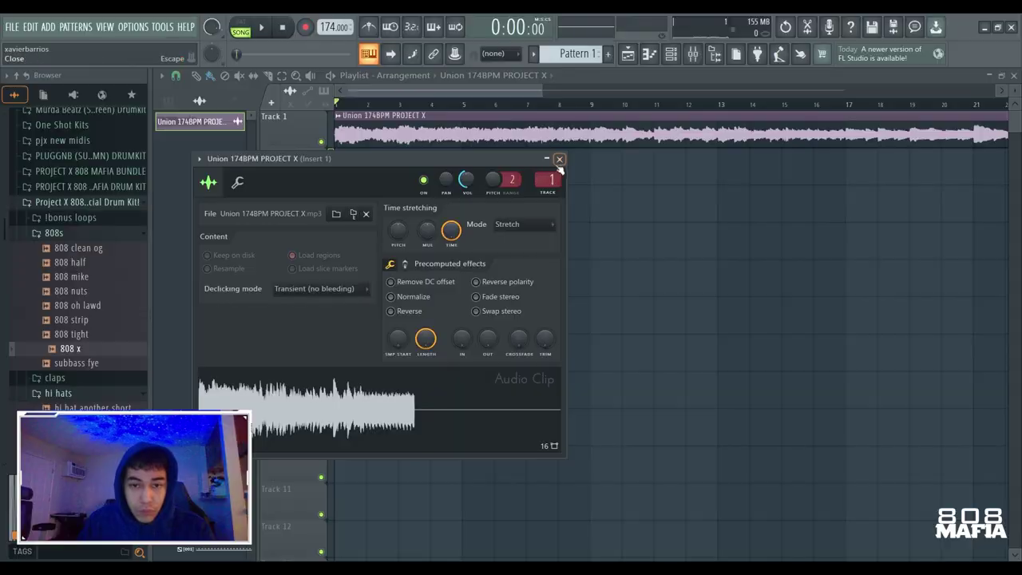
# Trim the start of the Union 174BPM PROJECT X clip so its audio begins exactly at bar 1 on Track 1.
pyautogui.click(559, 162)
pyautogui.press('space')
pyautogui.doubleClick(404, 133)
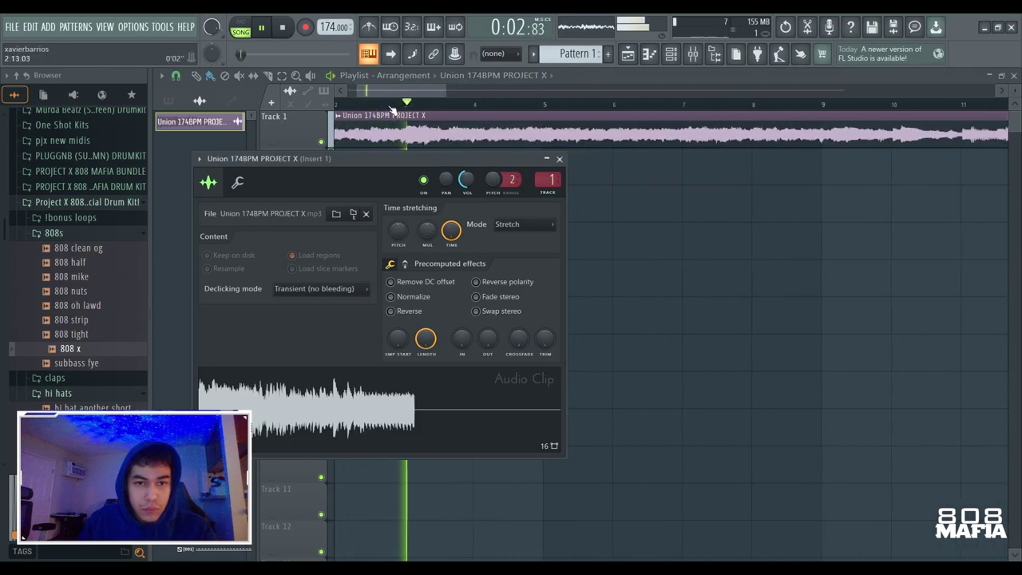
pyautogui.scroll(5, 383, 94)
pyautogui.moveTo(382, 93); pyautogui.dragTo(342, 101)
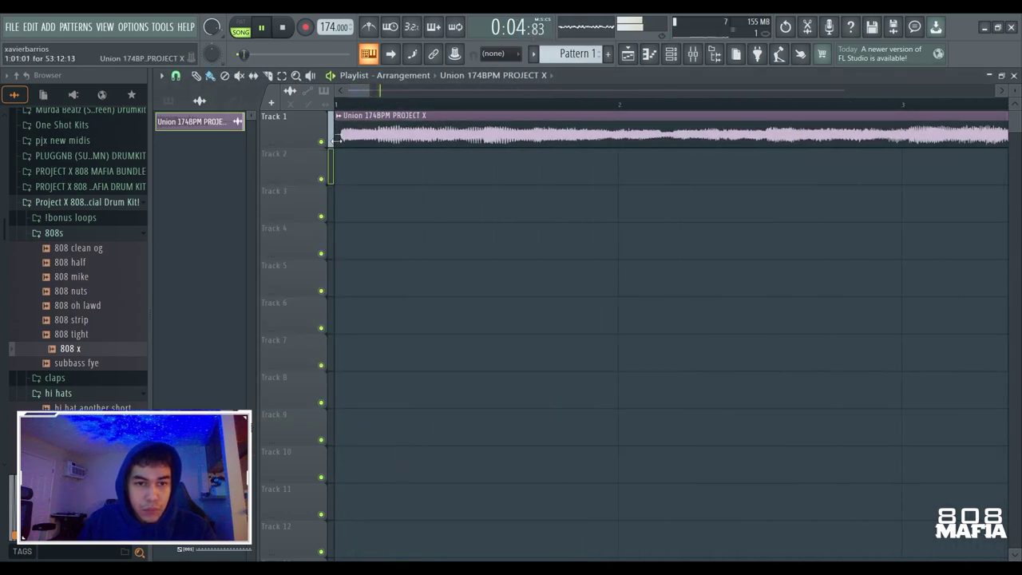
pyautogui.moveTo(353, 142); pyautogui.dragTo(348, 141)
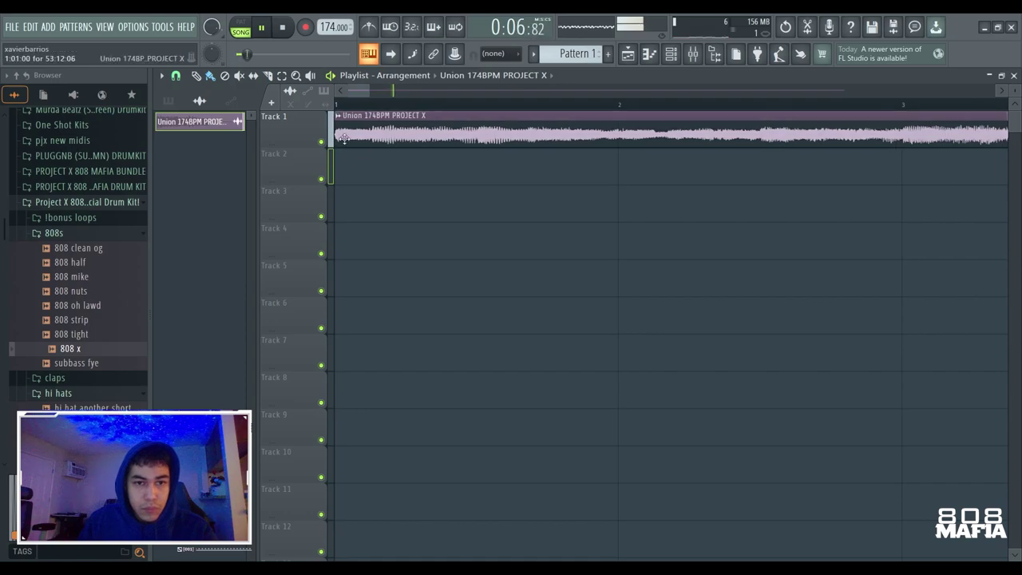
# Stop the playback and place three consecutive Pattern 1 clips on Track 2, starting at bar 1.
pyautogui.keyDown('ctrl'); pyautogui.rightClick(447, 144); pyautogui.keyUp('ctrl')
pyautogui.doubleClick(485, 173)
pyautogui.click(560, 158)
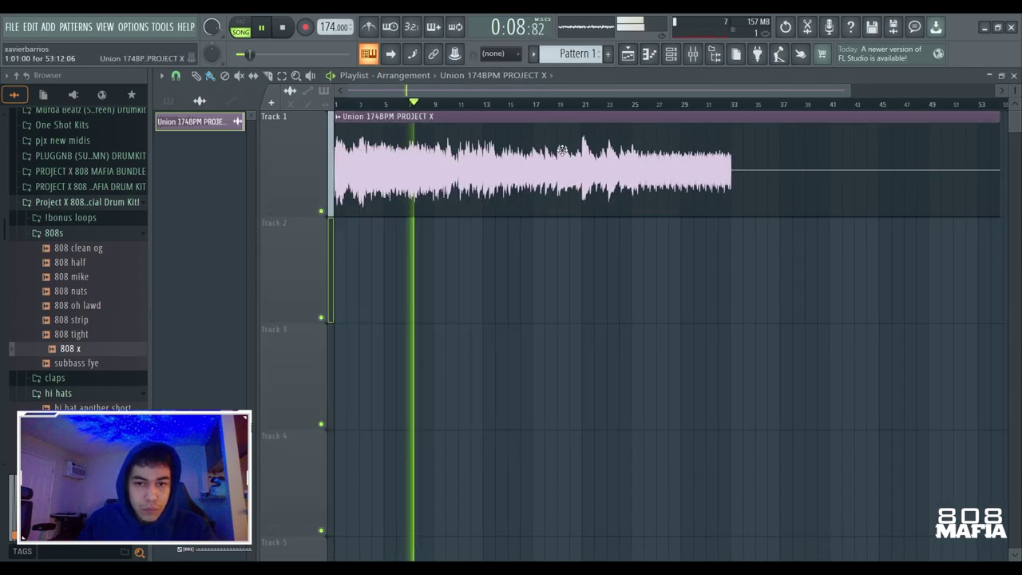
pyautogui.click(602, 56)
pyautogui.press('space')
pyautogui.click(375, 249)
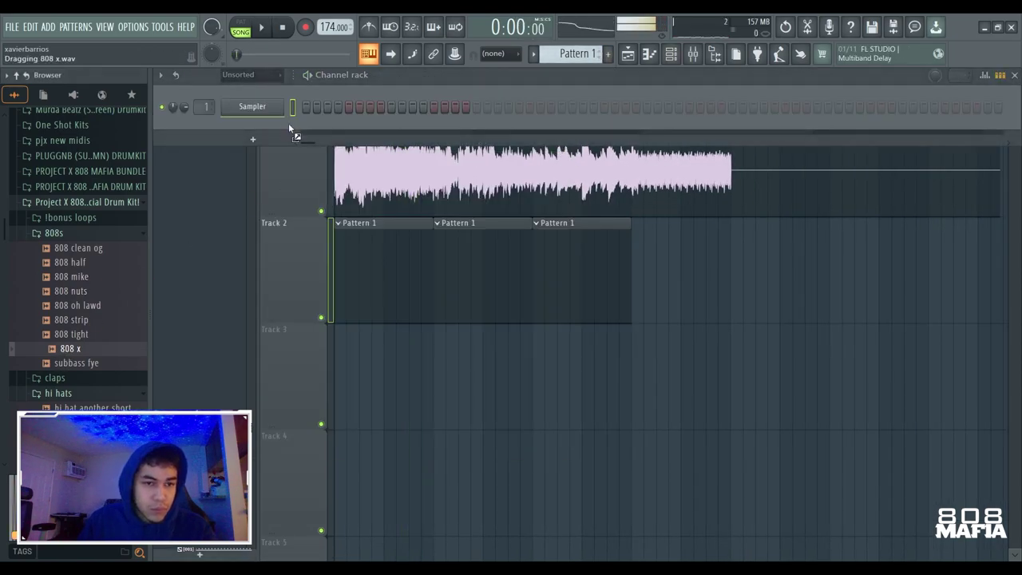
# Add the 808 x sample as a new channel below the Sampler and open its piano roll.
pyautogui.moveTo(291, 127); pyautogui.dragTo(268, 126)
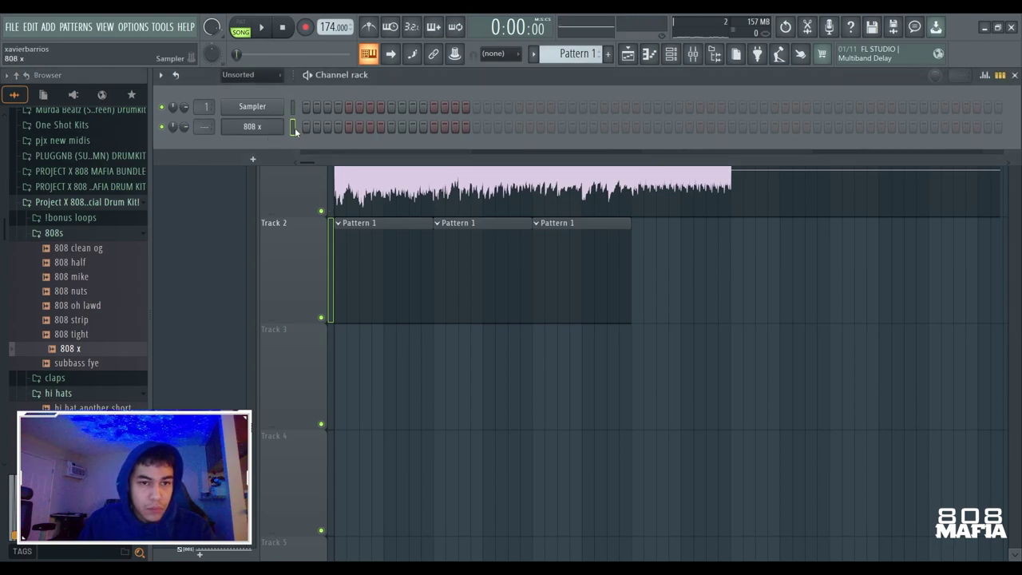
pyautogui.click(293, 128)
pyautogui.press('F7')
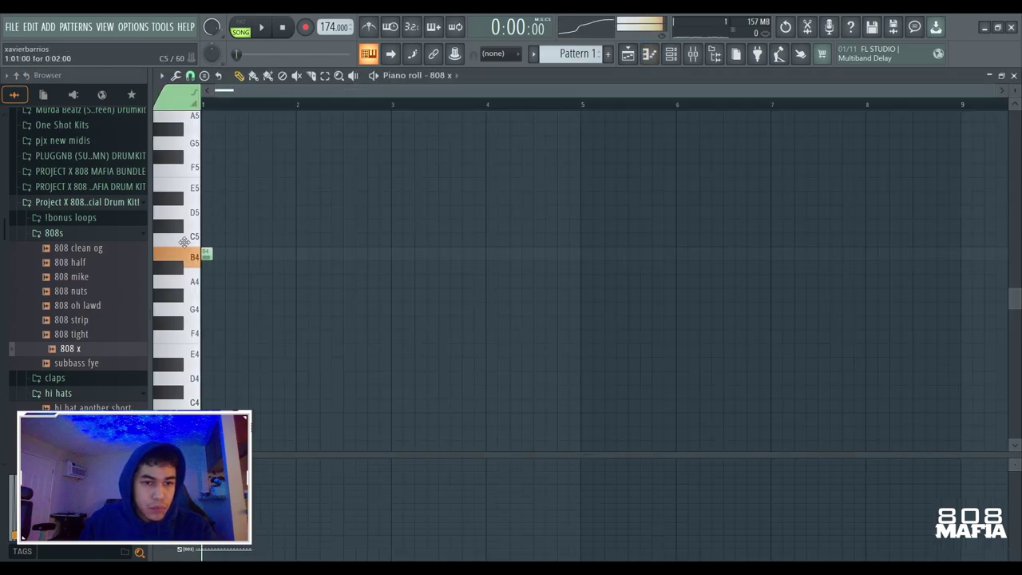
# Draw three evenly spaced A4 notes across bar 1 for 808 x and raise their velocities to maximum.
pyautogui.press('space')
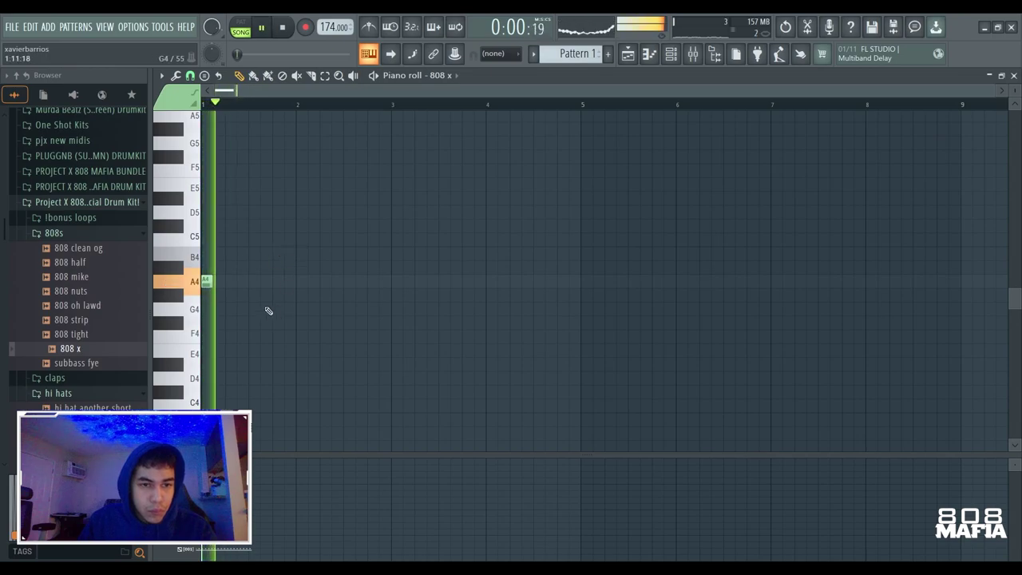
pyautogui.click(242, 282)
pyautogui.click(276, 282)
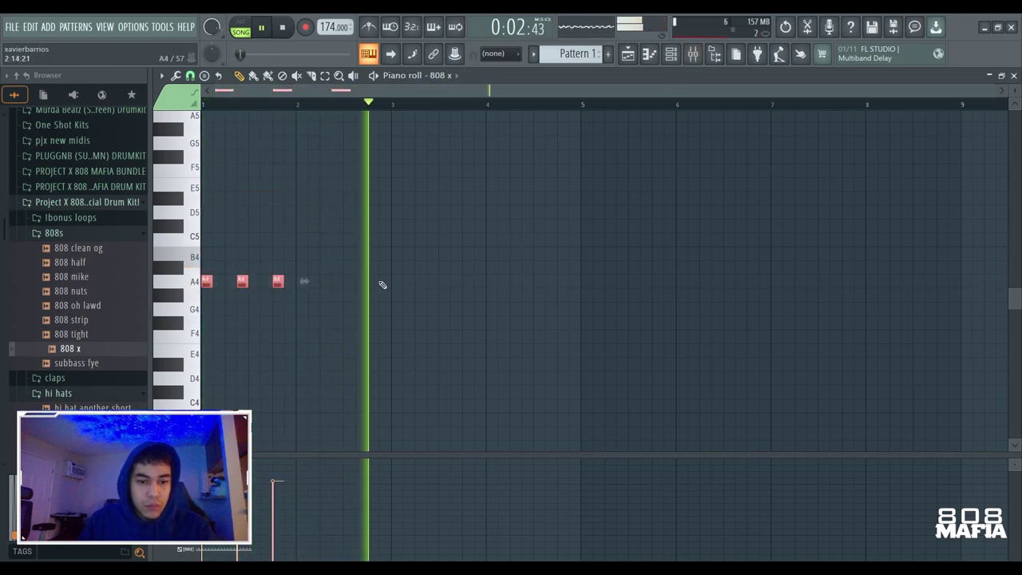
pyautogui.moveTo(489, 317); pyautogui.dragTo(134, 208)
pyautogui.scroll(5, 278, 281)
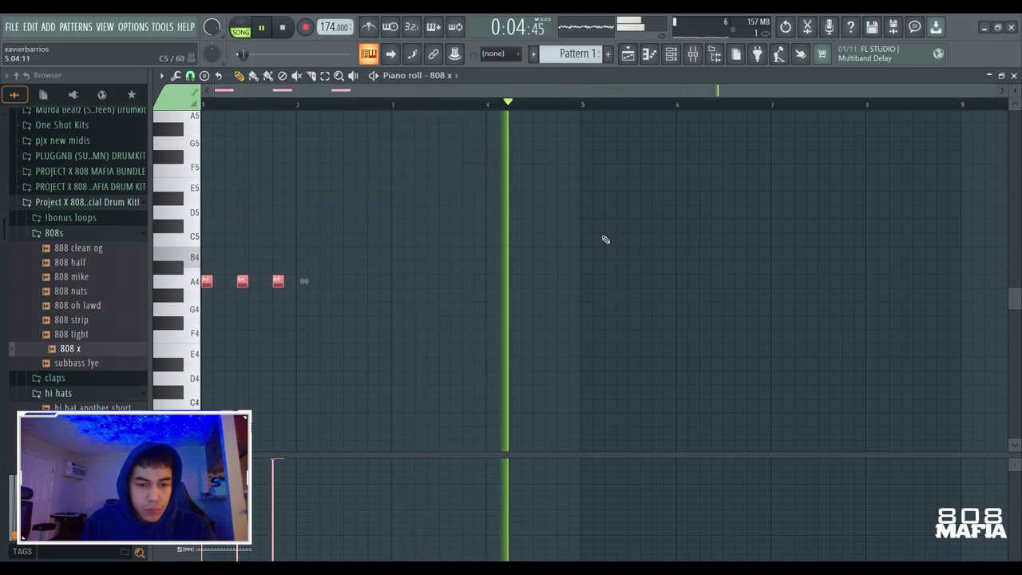
# Duplicate the two-bar 808 phrase so the three A4 notes repeat from bar 3.
pyautogui.press('space')
pyautogui.press('space')
pyautogui.press('space')
pyautogui.moveTo(379, 105); pyautogui.dragTo(196, 126)
pyautogui.hotkey('ctrl', 'b')
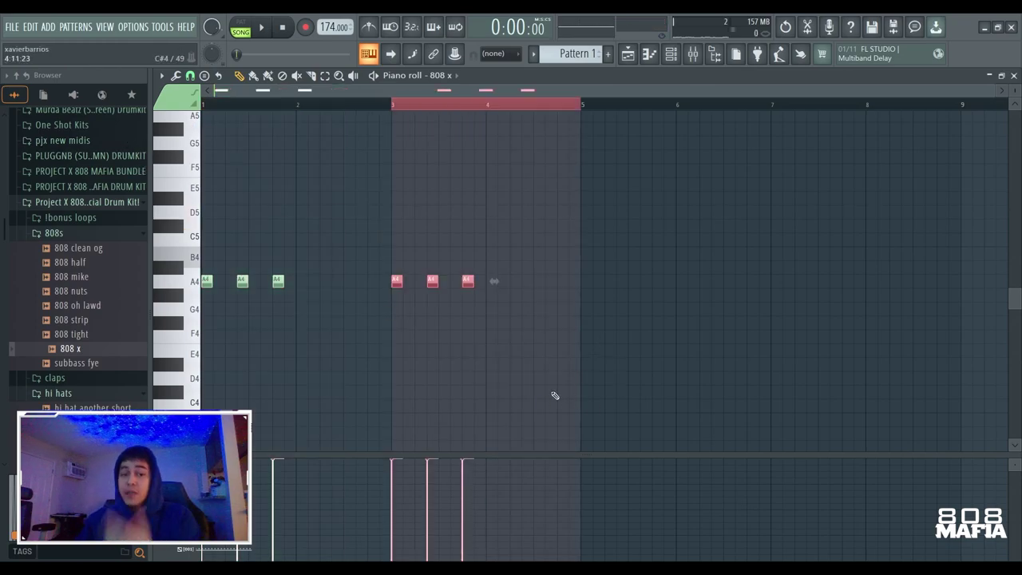
# Inspect the Fruity soft clipper on the mixer's Master track and play the song from the playlist.
pyautogui.click(694, 64)
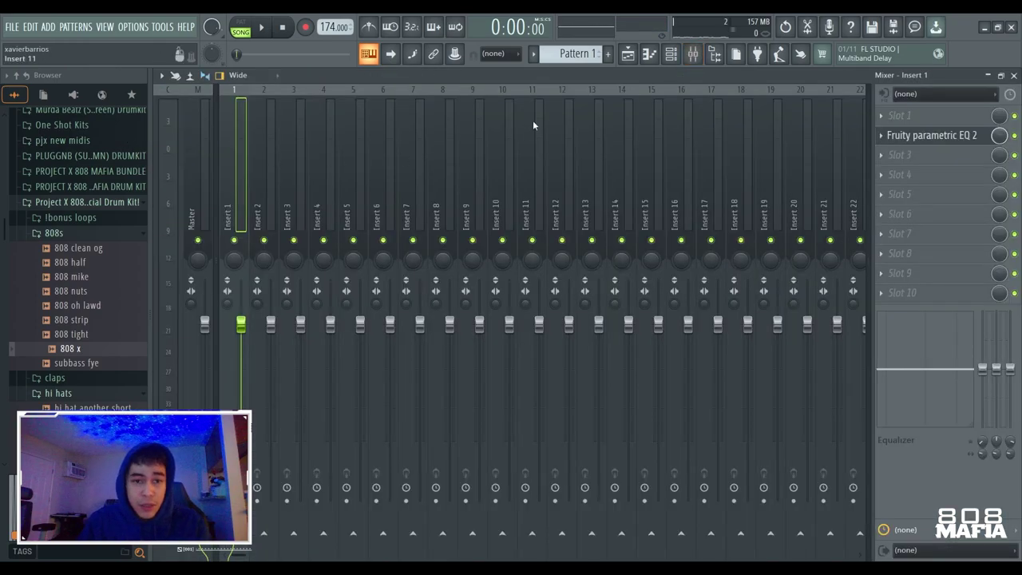
pyautogui.click(188, 194)
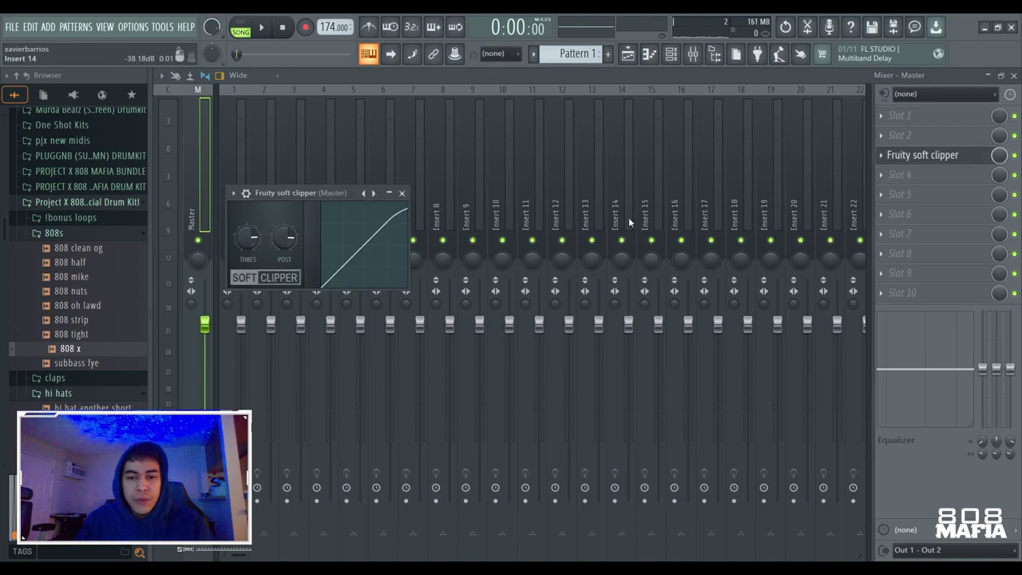
pyautogui.click(627, 56)
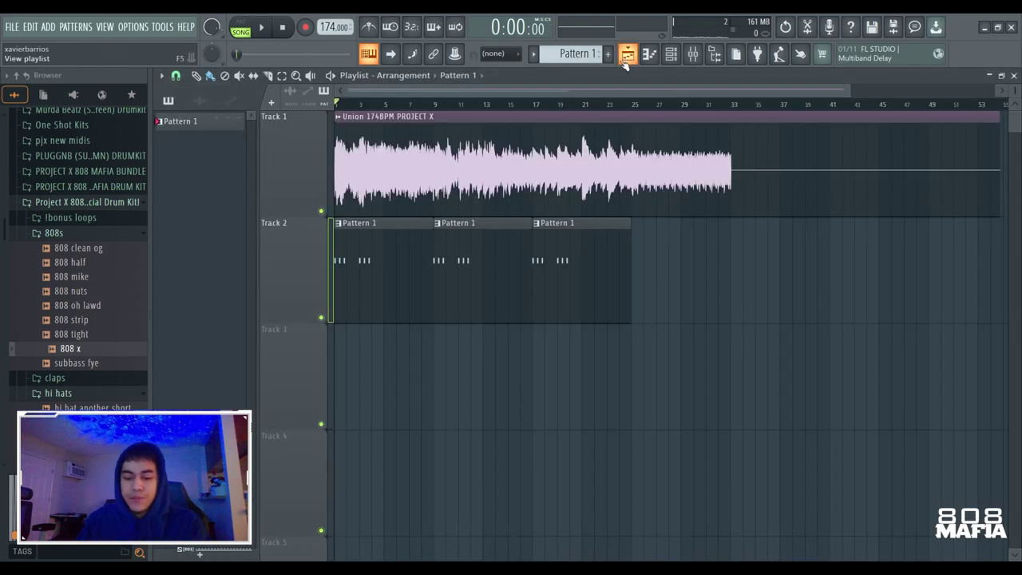
pyautogui.press('space')
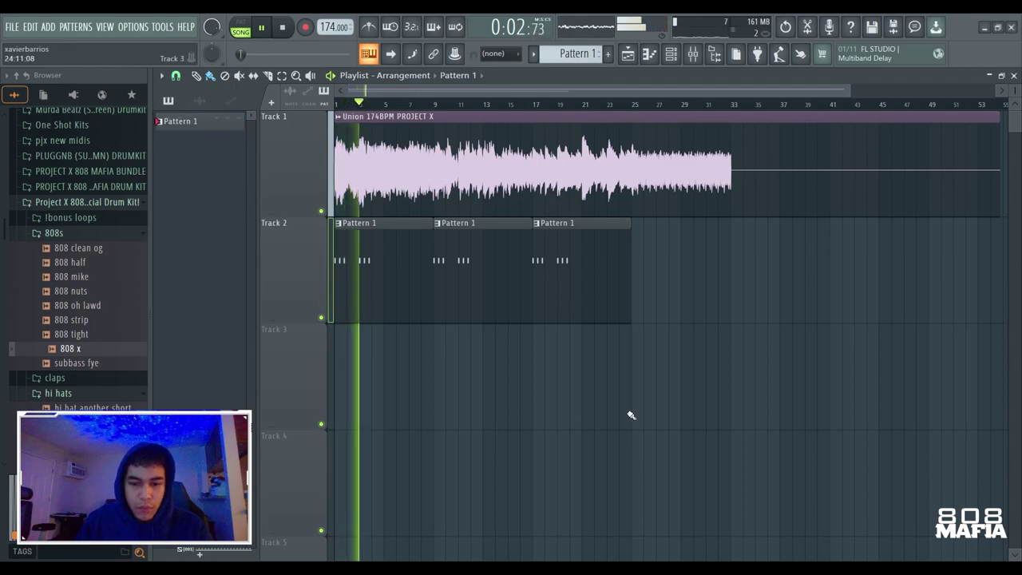
# Check the mixer levels during playback and set the channel rack filter to show all channels.
pyautogui.click(671, 54)
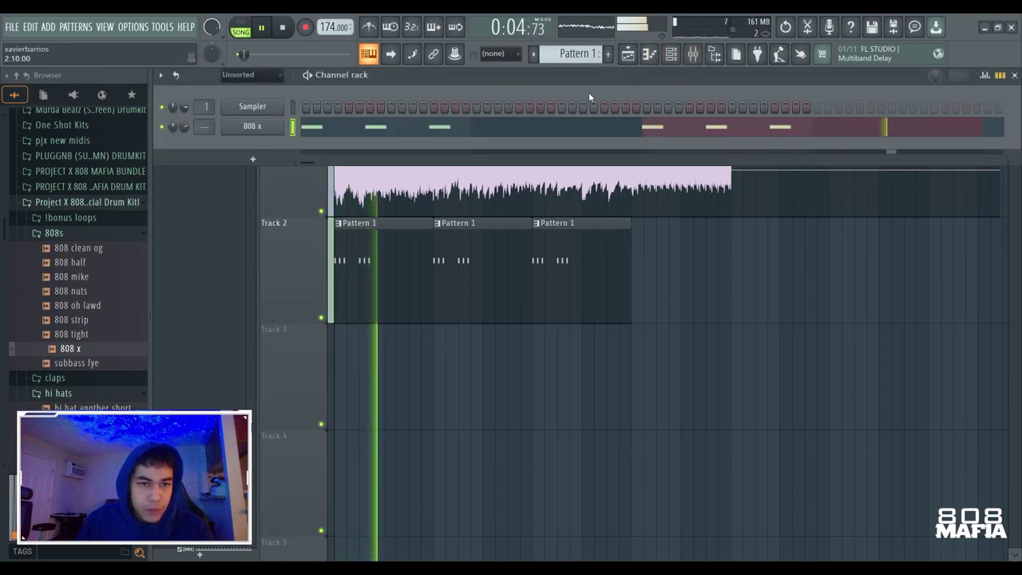
pyautogui.click(693, 53)
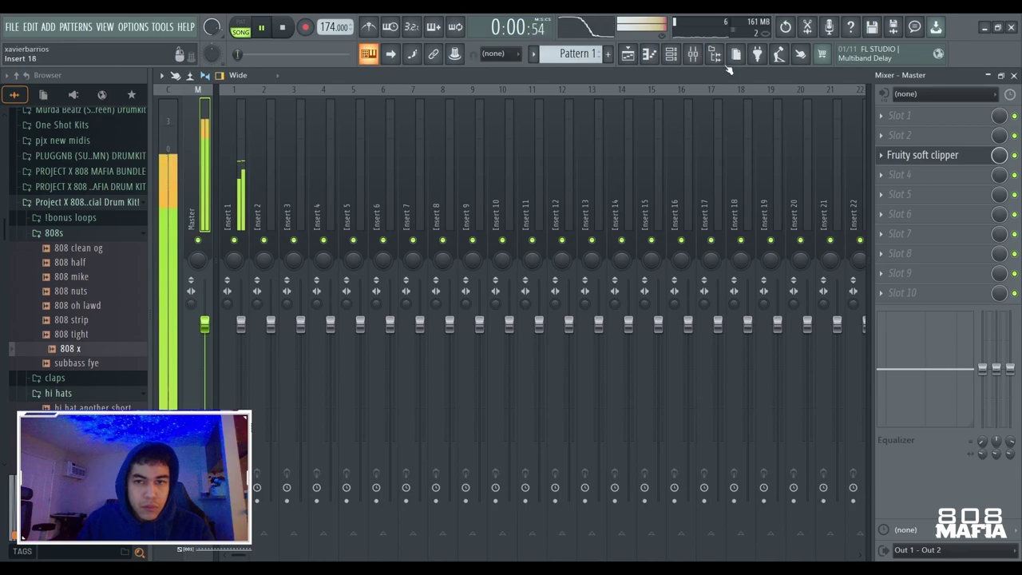
pyautogui.click(671, 53)
pyautogui.press('space')
pyautogui.click(230, 77)
pyautogui.click(236, 86)
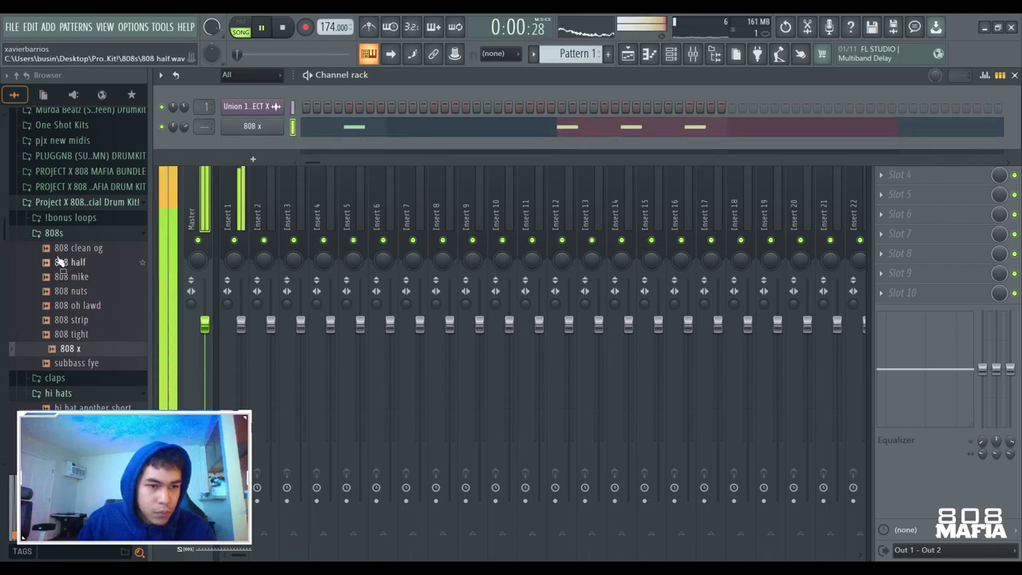
# Stop playback, collapse the other sample folders and open the drum kit's claps folder in the browser.
pyautogui.click(54, 233)
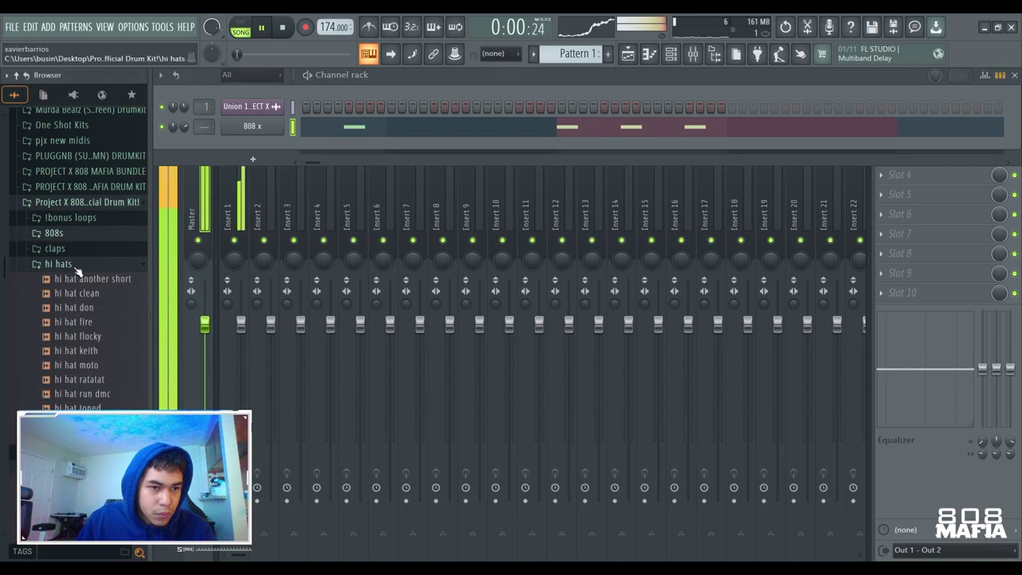
pyautogui.press('space')
pyautogui.click(78, 468)
pyautogui.click(79, 180)
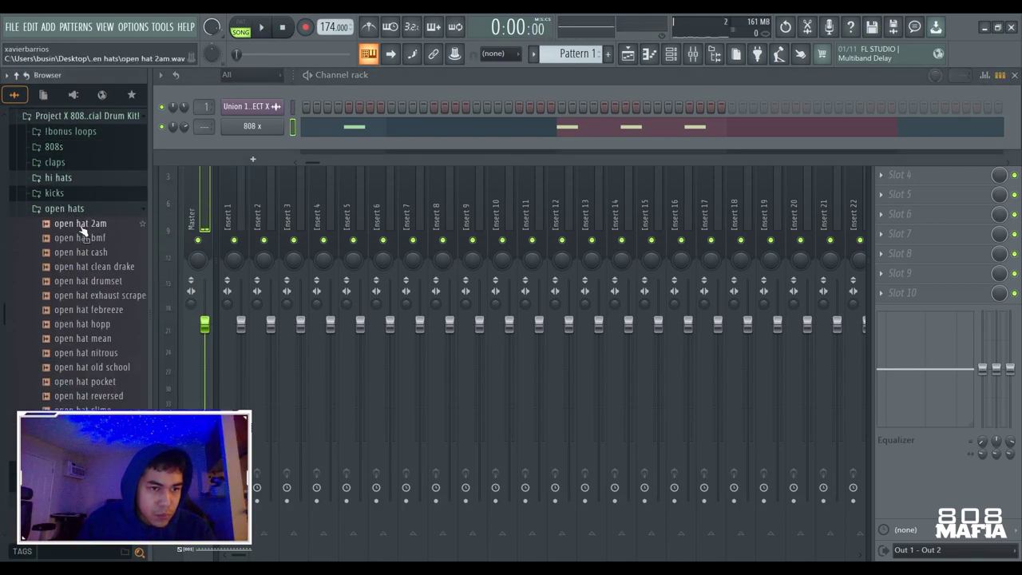
pyautogui.click(73, 209)
pyautogui.click(61, 164)
# Audition the clap samples, comparing clap choir, clap clean ahh, clap clean cut, clap crisp and clap crunch.
pyautogui.click(79, 194)
pyautogui.click(90, 209)
pyautogui.click(91, 225)
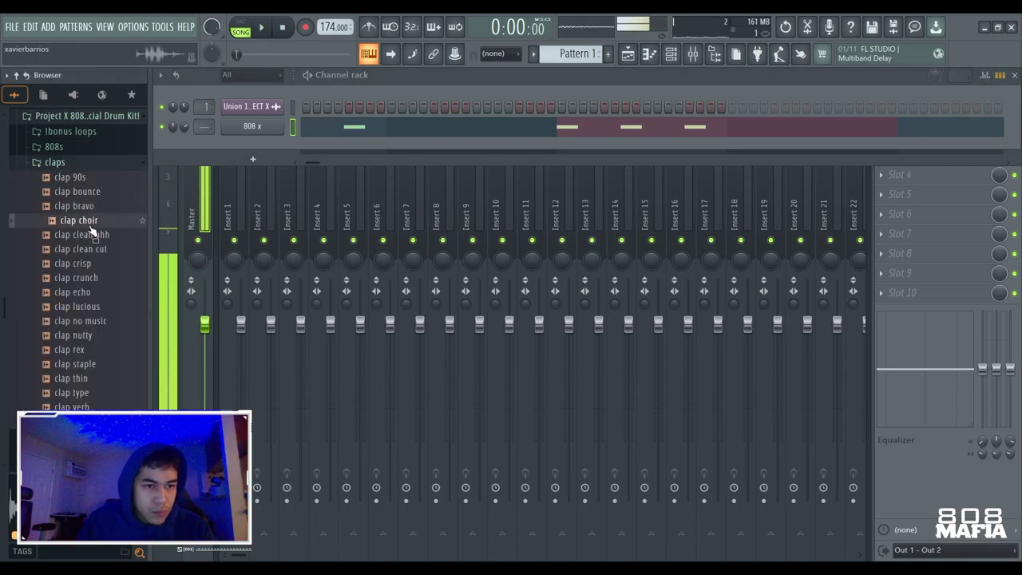
pyautogui.click(93, 237)
pyautogui.click(97, 250)
pyautogui.click(93, 239)
pyautogui.click(95, 251)
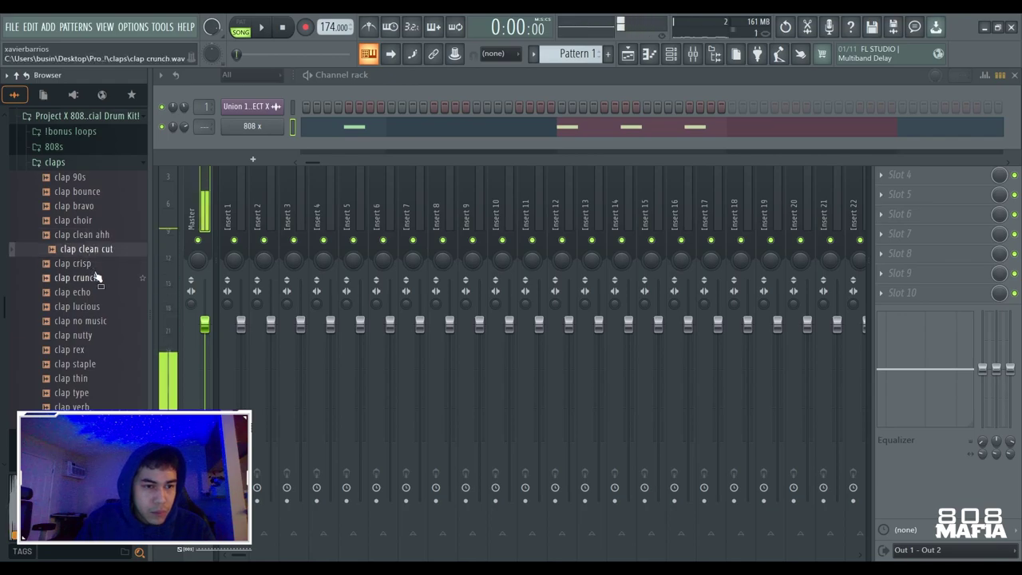
pyautogui.click(91, 264)
pyautogui.click(92, 249)
pyautogui.click(94, 277)
pyautogui.click(90, 264)
pyautogui.click(91, 277)
pyautogui.click(88, 264)
# Add the clap crunch sample as a new channel below 808 x and start playback.
pyautogui.moveTo(88, 263); pyautogui.dragTo(243, 147)
pyautogui.moveTo(83, 278); pyautogui.dragTo(246, 150)
pyautogui.press('space')
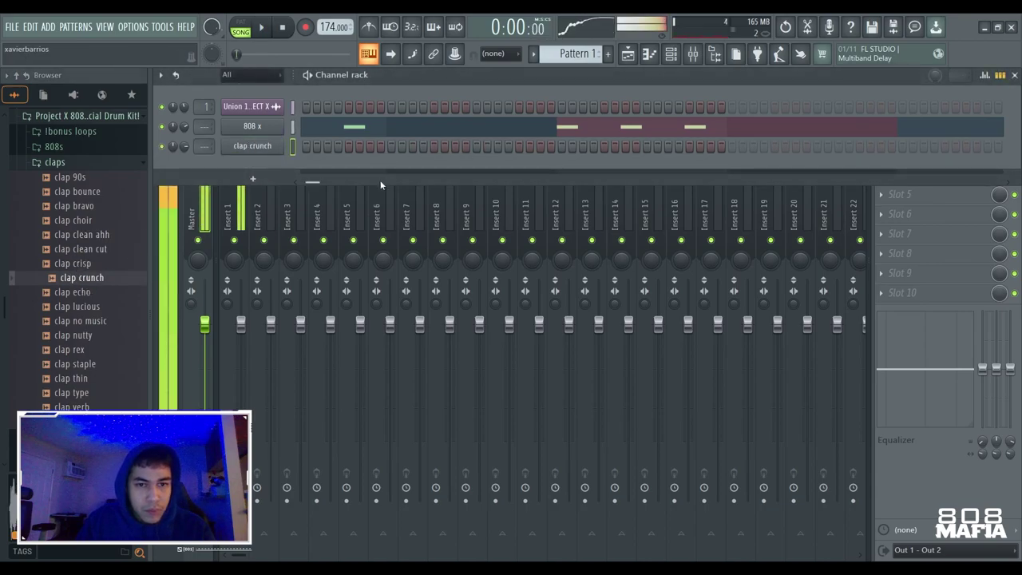
# Place clap crunch hits on steps 9, 25, 35 and 41 of Pattern 1.
pyautogui.scroll(1, 380, 184)
pyautogui.press('space')
pyautogui.press('space')
pyautogui.click(561, 147)
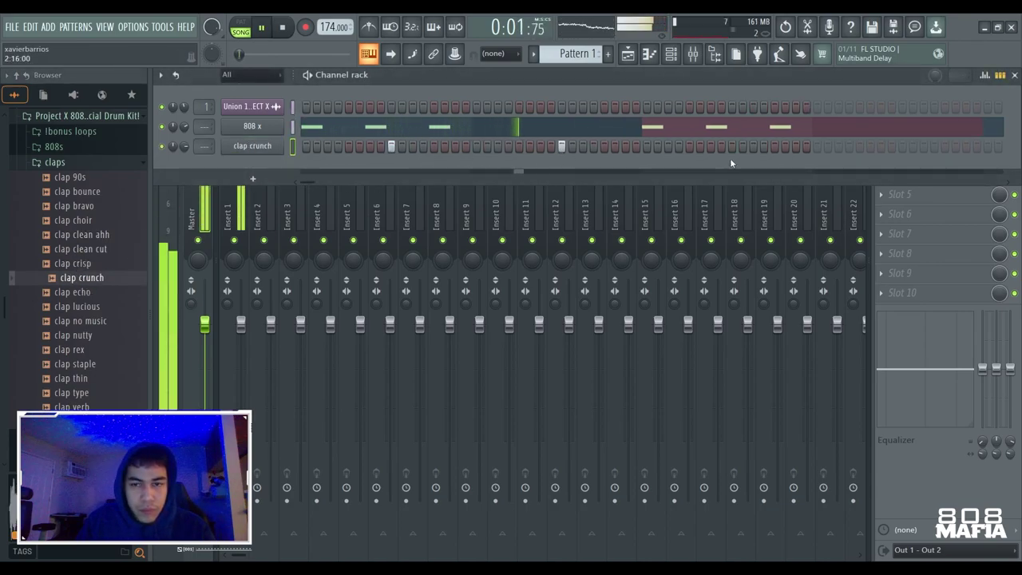
pyautogui.press('space')
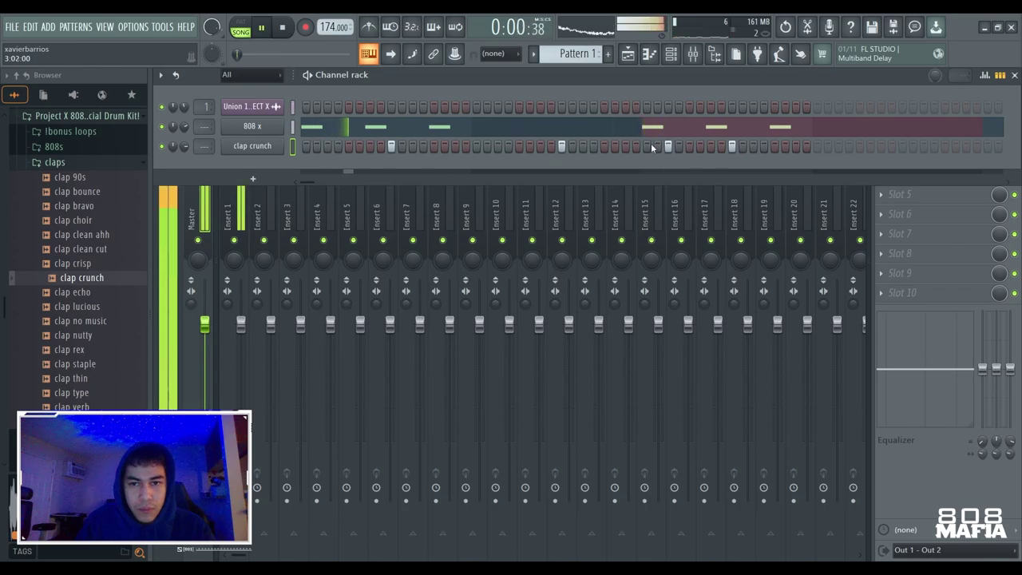
# Add a C5 clap hit in the middle of bar 4 and duplicate the four-bar clap pattern into bars 5 to 8.
pyautogui.press('F7')
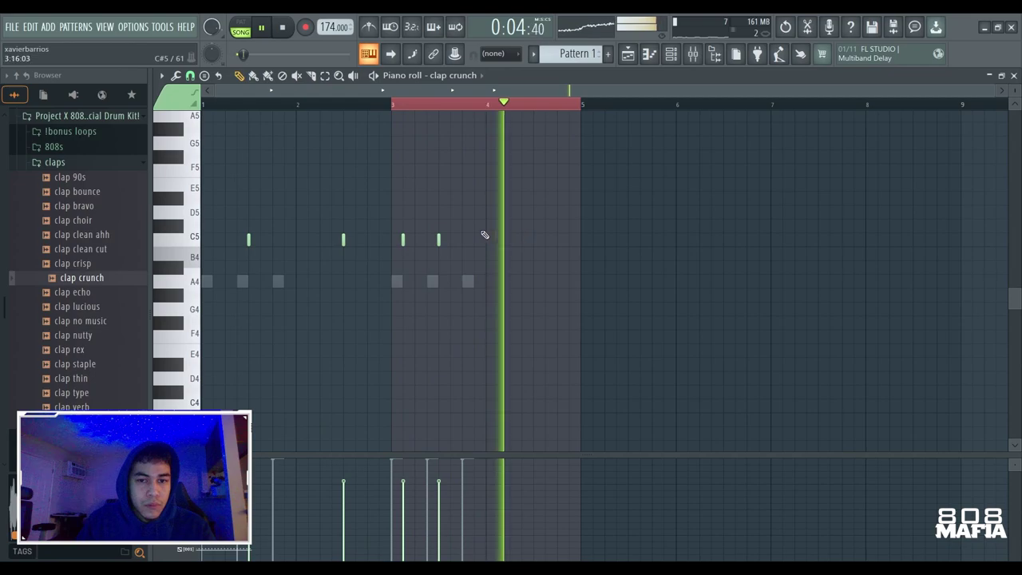
pyautogui.click(533, 239)
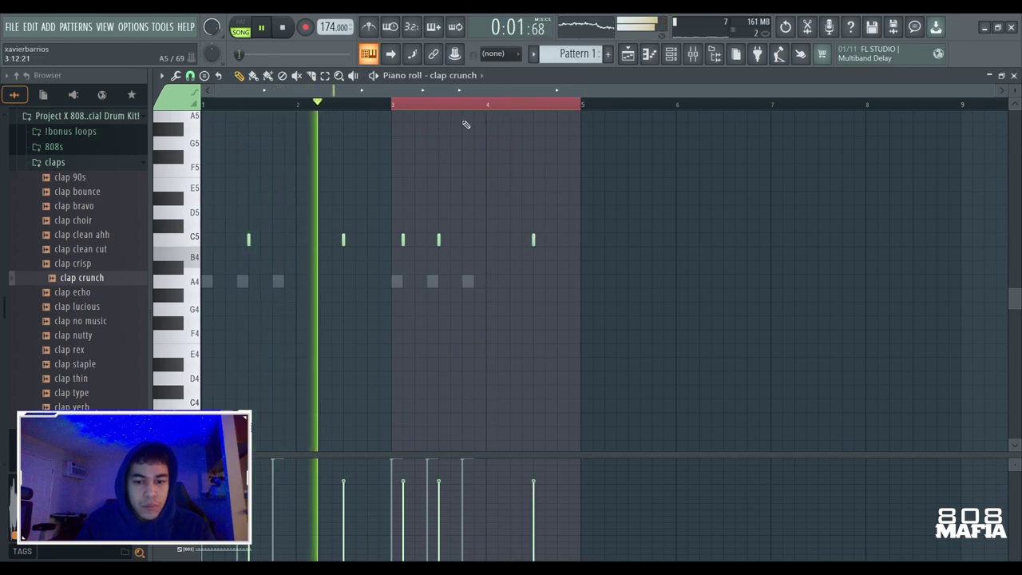
pyautogui.hotkey('ctrl', 'a')
pyautogui.hotkey('ctrl', 'b')
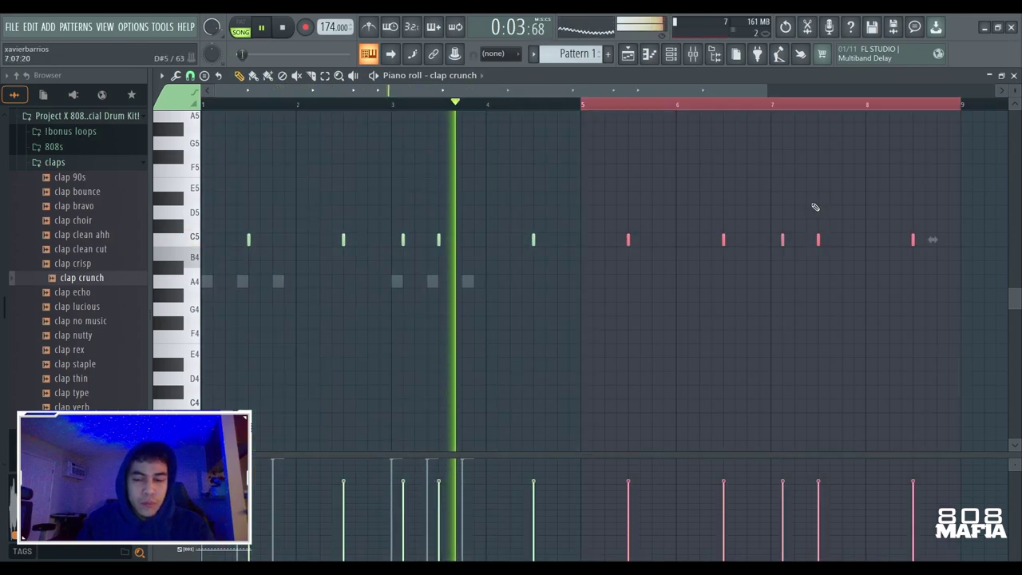
# Add an extra C5 clap hit just before the one in bar 6 and raise all clap velocities to maximum.
pyautogui.click(729, 251)
pyautogui.click(715, 239)
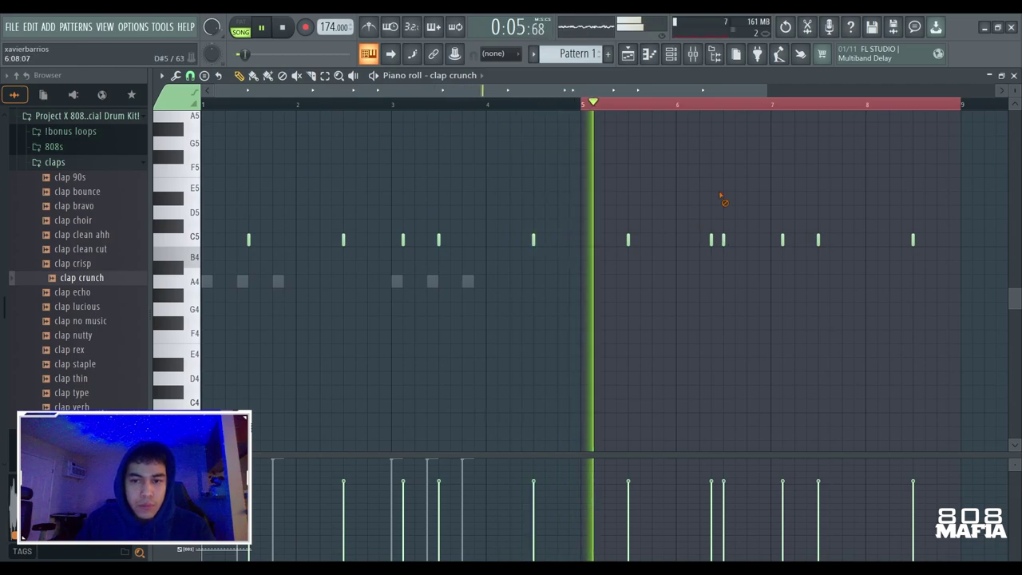
pyautogui.hotkey('ctrl', 'a')
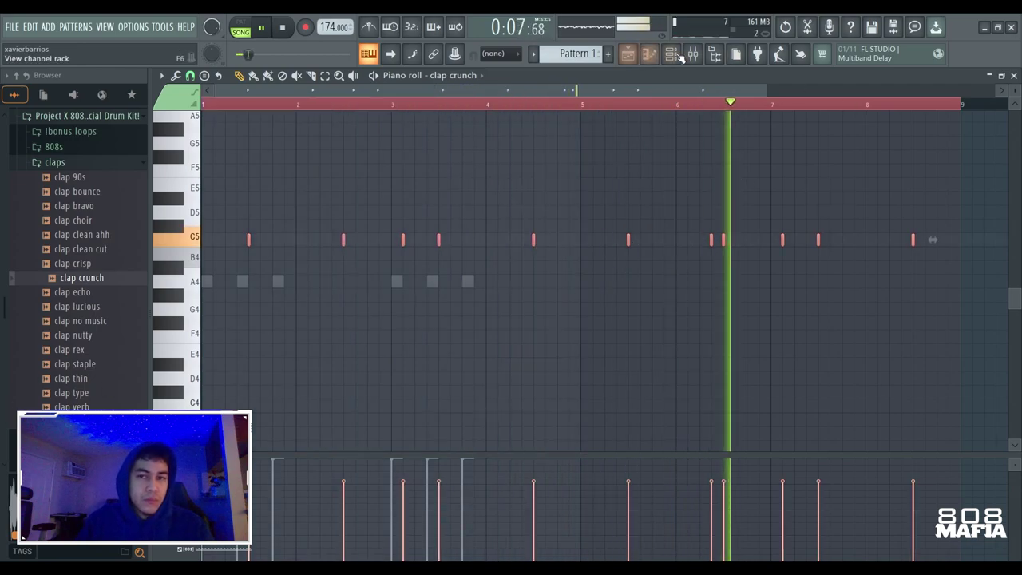
pyautogui.press('F6')
pyautogui.press('F6')
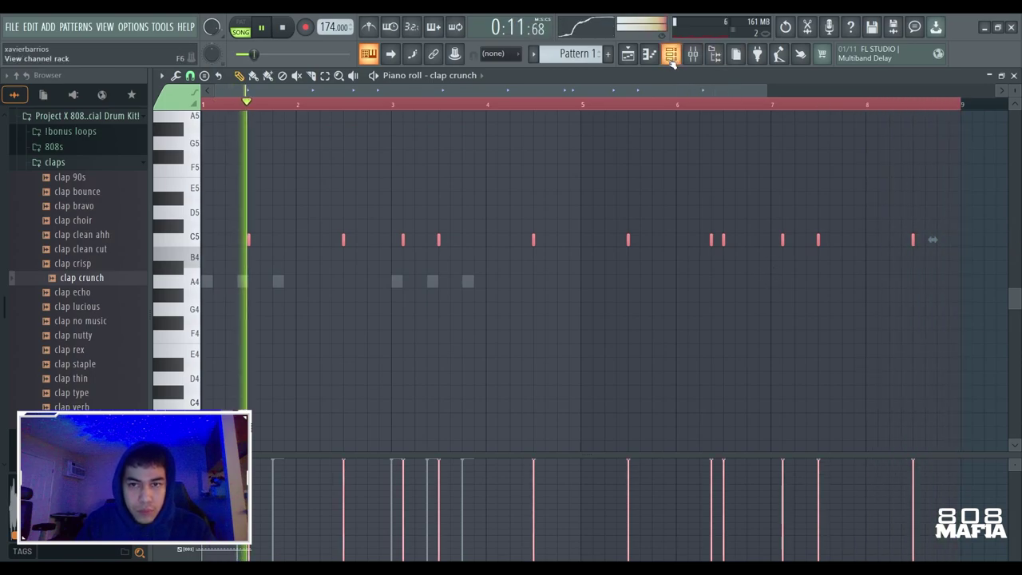
# Copy all 808 x notes from bars 1 to 4 into bars 5 to 8.
pyautogui.press('F6')
pyautogui.click(325, 128)
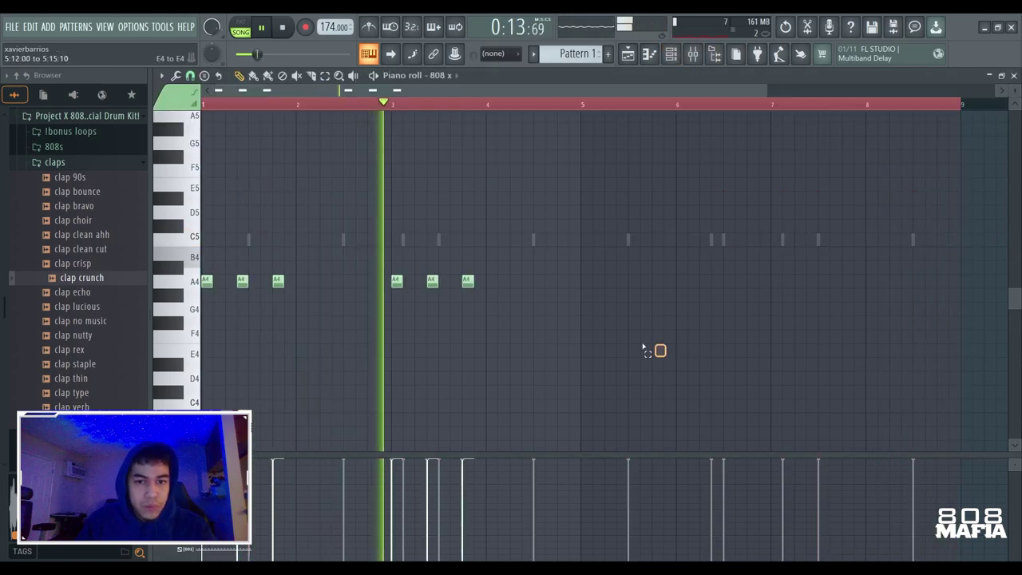
pyautogui.moveTo(669, 348); pyautogui.dragTo(196, 197)
pyautogui.moveTo(243, 281); pyautogui.dragTo(620, 281)
# Raise the first 808 note of bar 7 by five semitones to D5.
pyautogui.click(682, 260)
pyautogui.click(776, 280)
pyautogui.hotkey('shift', 'Up')
pyautogui.hotkey('shift', 'Up')
pyautogui.hotkey('shift', 'Up')
pyautogui.hotkey('shift', 'Up')
pyautogui.hotkey('shift', 'Up')
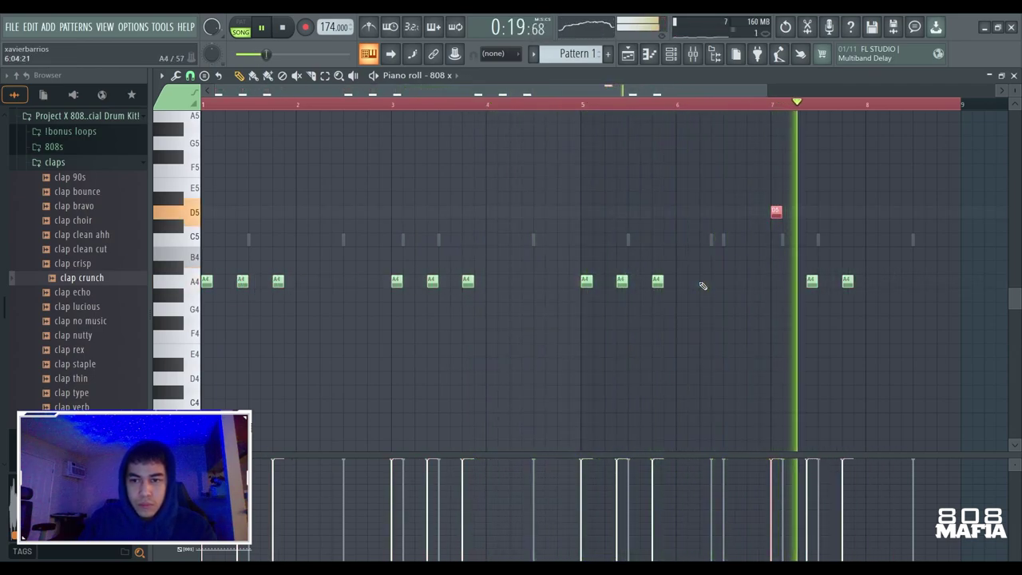
# Compare the first 808 note of bar 7 at A4 and at D5.
pyautogui.hotkey('shift', 'Down')
pyautogui.hotkey('shift', 'Down')
pyautogui.hotkey('shift', 'Down')
pyautogui.hotkey('shift', 'Down')
pyautogui.hotkey('shift', 'Down')
pyautogui.hotkey('shift', 'Up')
pyautogui.hotkey('shift', 'Up')
pyautogui.hotkey('shift', 'Up')
pyautogui.hotkey('shift', 'Up')
pyautogui.hotkey('shift', 'Up')
# Clear the note selection and listen to the eight-bar 808 and clap pattern.
pyautogui.hotkey('ctrl', 'd')
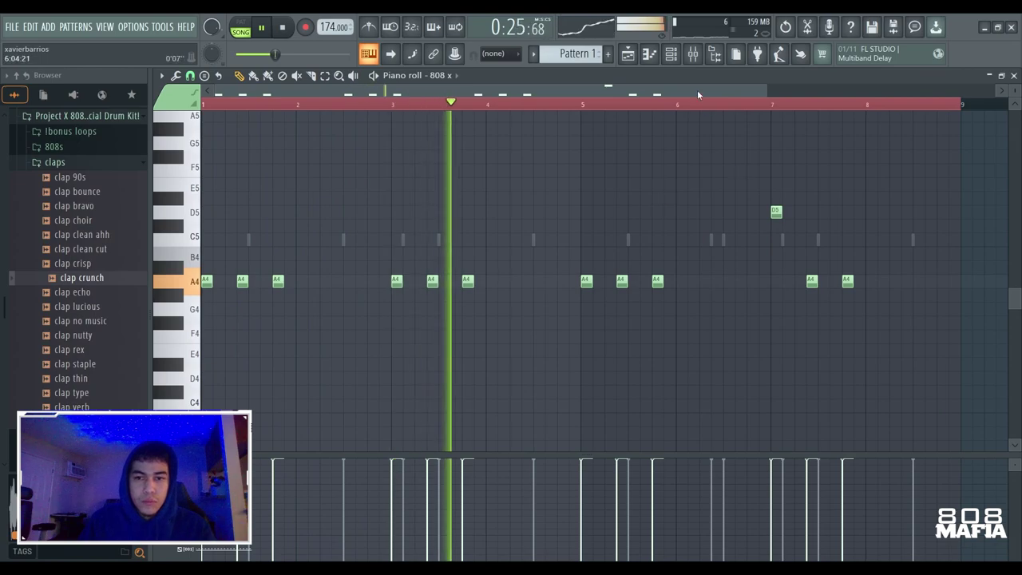
pyautogui.click(678, 56)
pyautogui.press('F6')
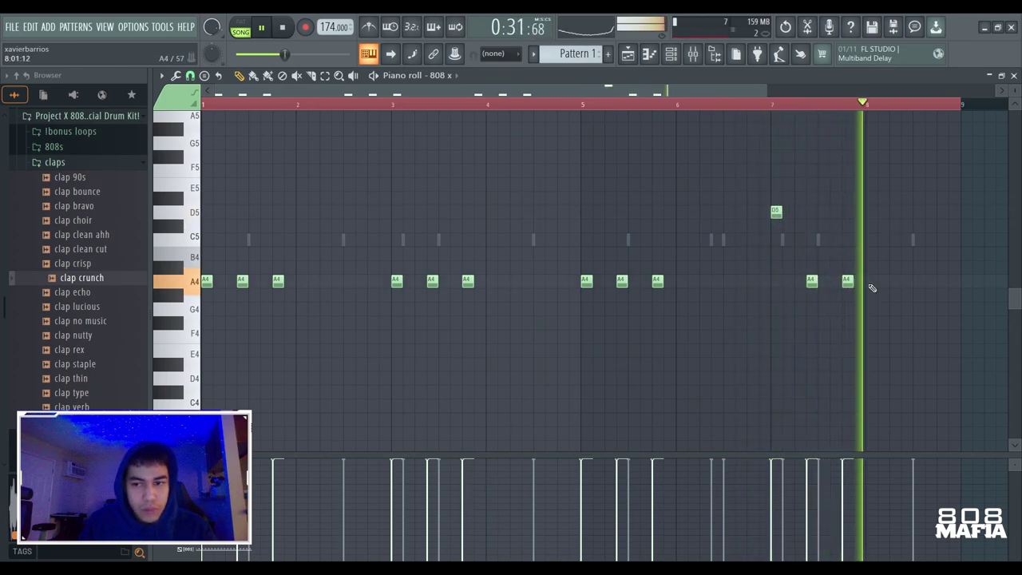
# Add 808 notes at A4 and E4 in bar 8 and play the pattern from bar 7.
pyautogui.click(776, 106)
pyautogui.click(894, 281)
pyautogui.press('space')
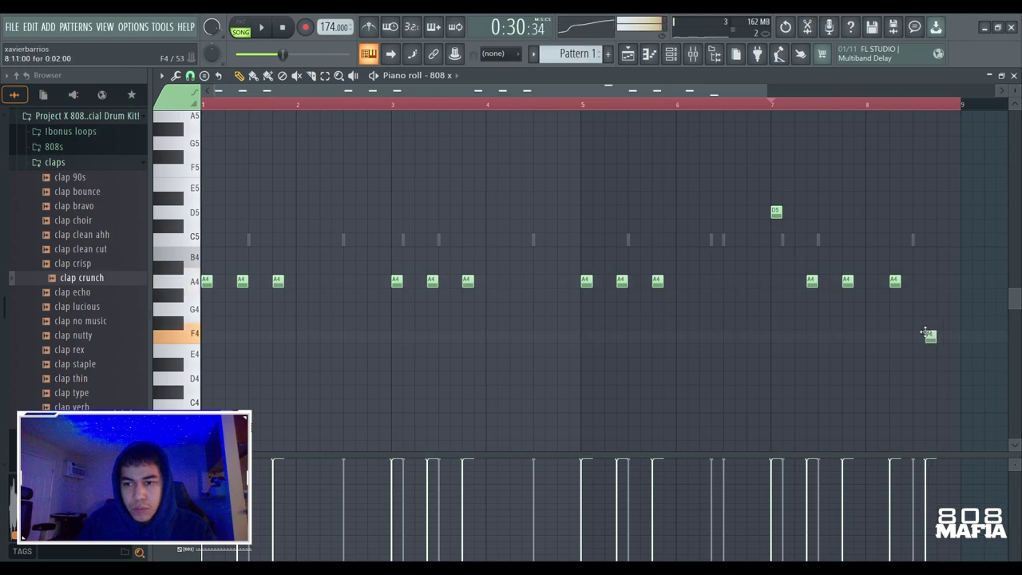
pyautogui.press('space')
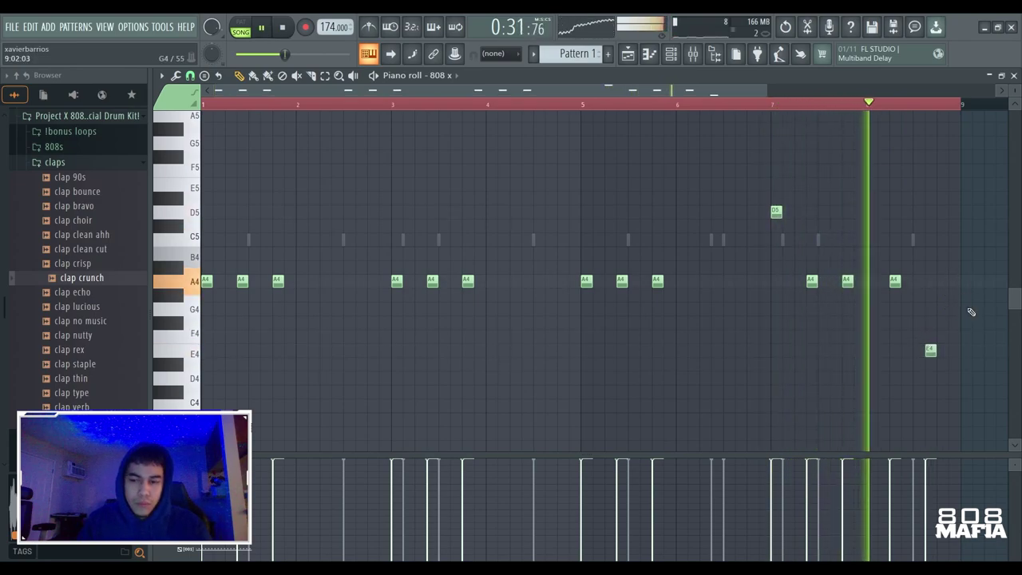
pyautogui.press('space')
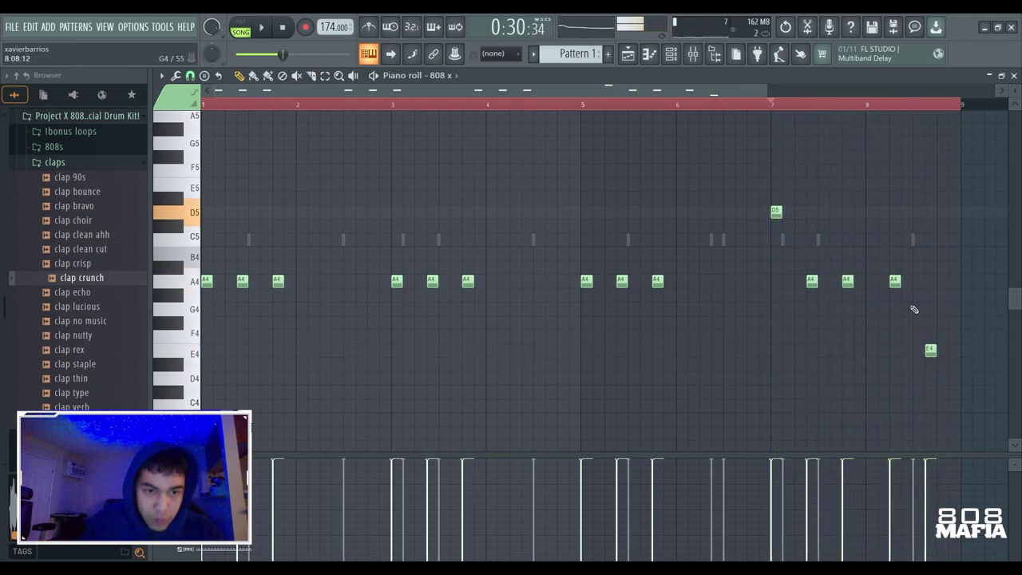
# Transpose all 808 x notes up five semitones and play the arrangement from the start.
pyautogui.hotkey('shift', 'Up')
pyautogui.hotkey('shift', 'Up')
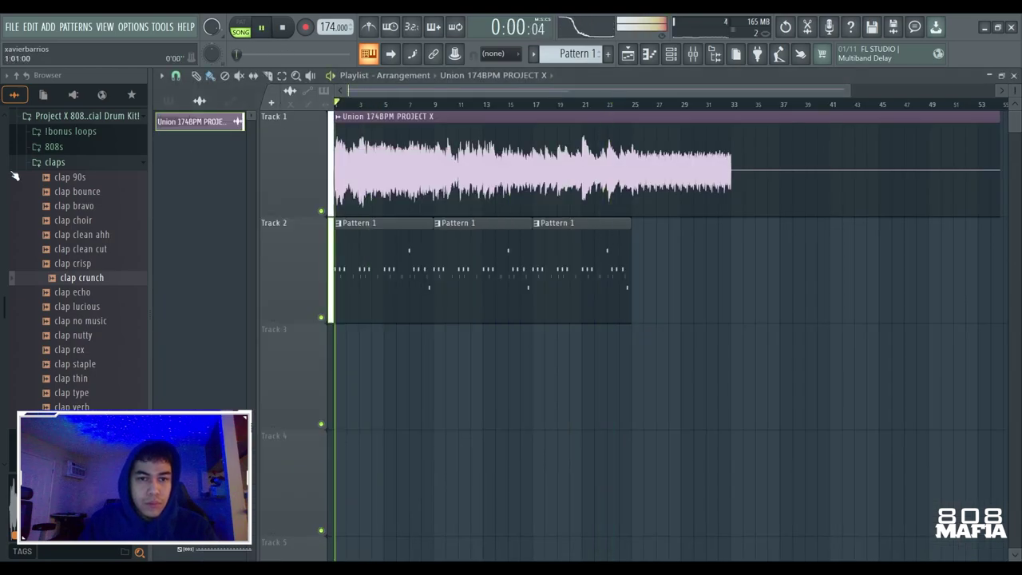
pyautogui.press('space')
# Route the 808 x channel to mixer track 2 and clap crunch to mixer track 3.
pyautogui.click(670, 53)
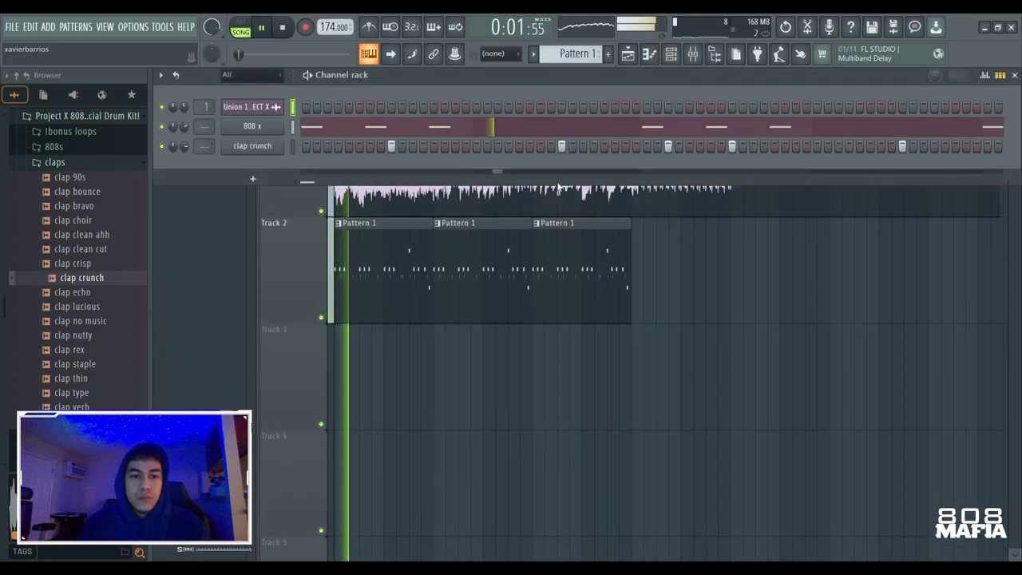
pyautogui.click(335, 147)
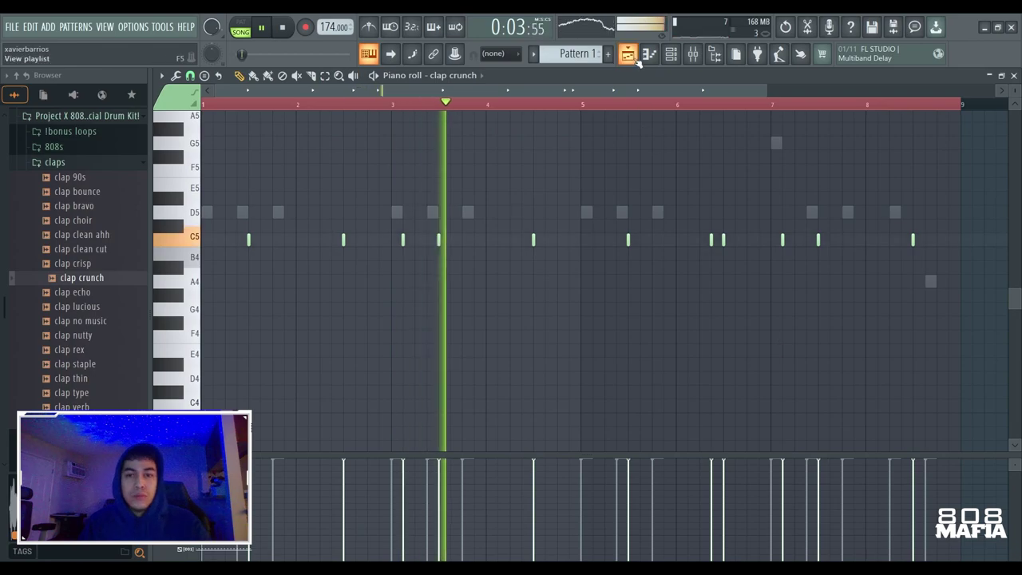
pyautogui.click(671, 54)
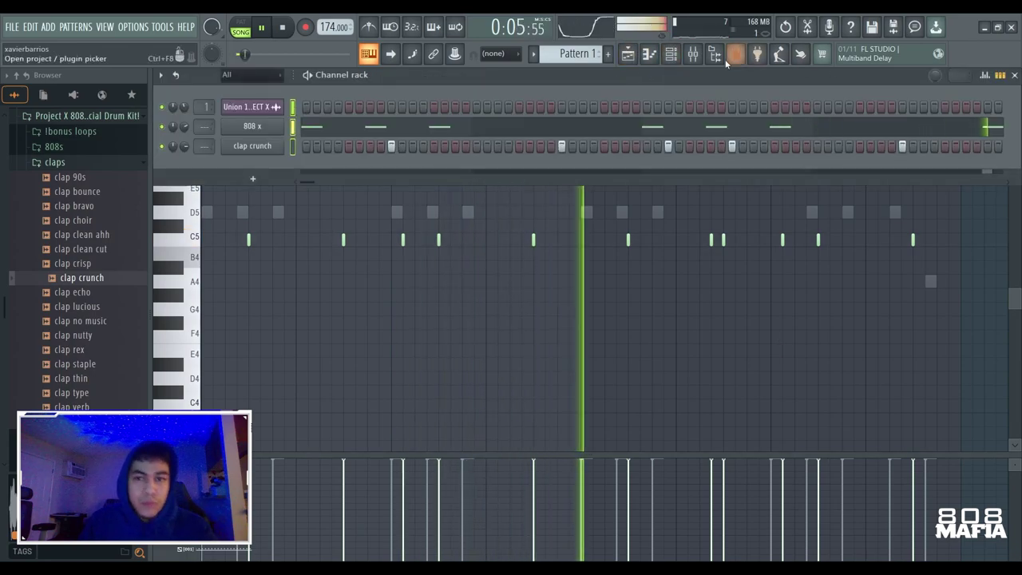
pyautogui.click(693, 53)
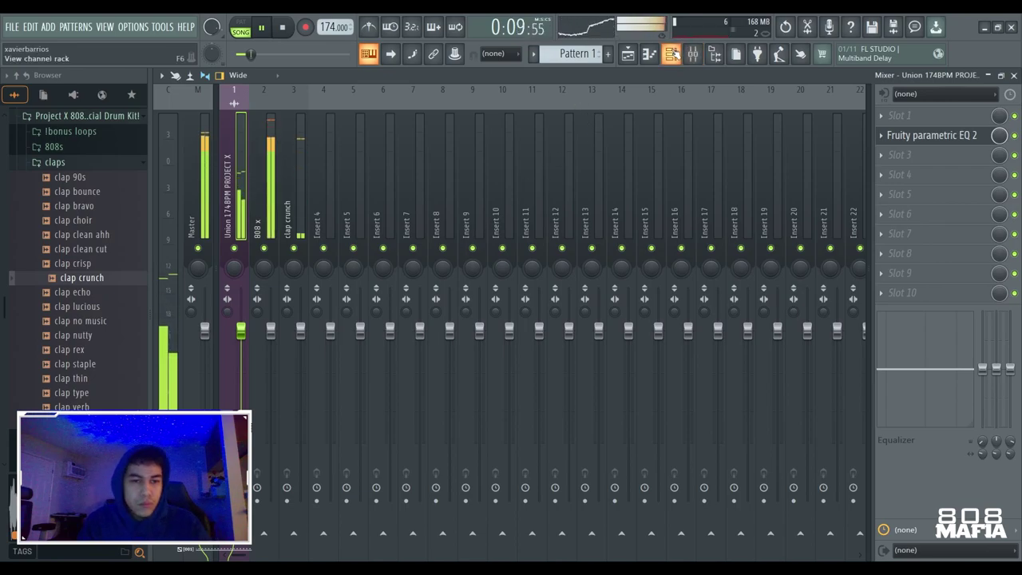
# Add the hi hat keith sample from the kit as a channel and program hits on steps 1, 5 and 7.
pyautogui.scroll(2, 80, 379)
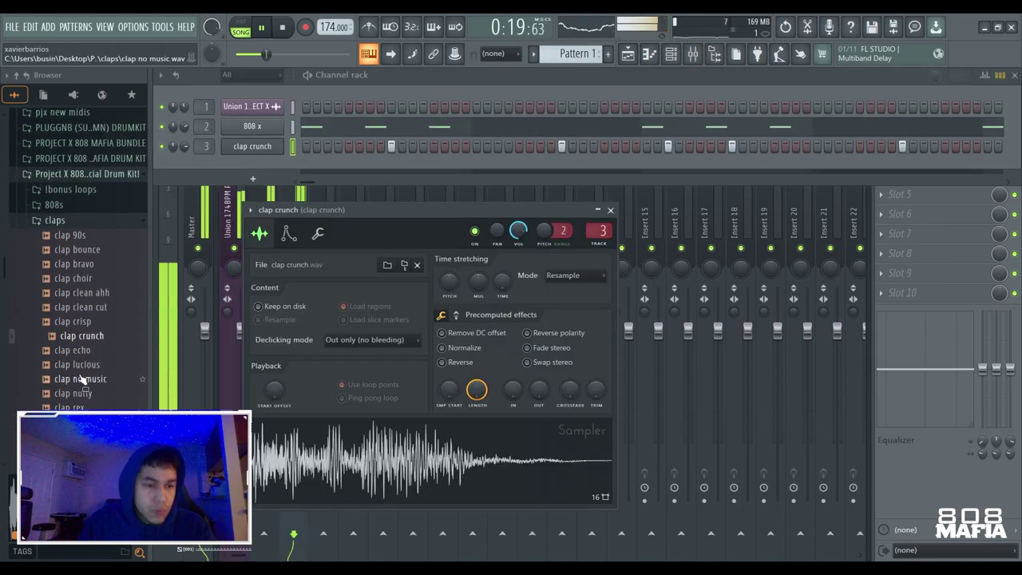
pyautogui.click(92, 223)
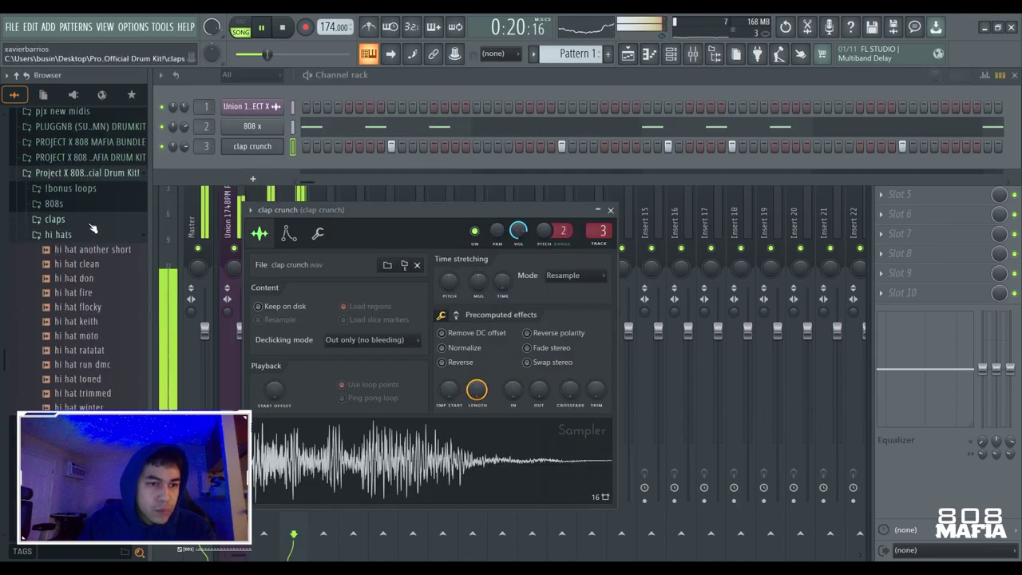
pyautogui.scroll(-3, 85, 238)
pyautogui.click(78, 237)
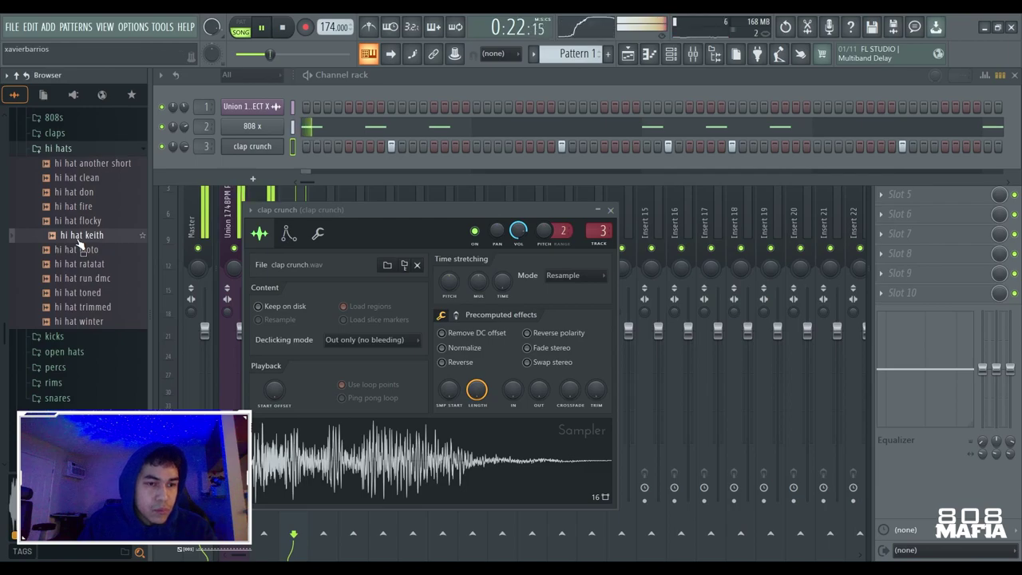
pyautogui.moveTo(251, 159); pyautogui.dragTo(253, 165)
pyautogui.click(349, 165)
pyautogui.click(369, 166)
pyautogui.press('space')
# Audition other hi hats, then add hi hat don as a channel with a hit on step 9.
pyautogui.click(121, 209)
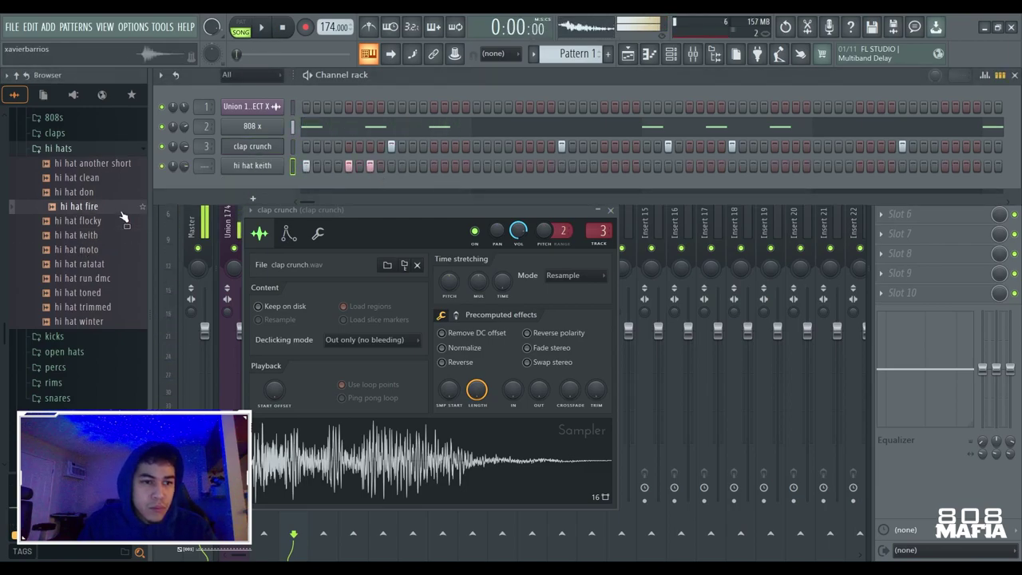
pyautogui.click(89, 199)
pyautogui.moveTo(271, 177); pyautogui.dragTo(397, 180)
pyautogui.press('space')
pyautogui.press('space')
# Add hi hat clean as a channel and program hits on steps 13, 15 and 16.
pyautogui.moveTo(109, 182); pyautogui.dragTo(285, 200)
pyautogui.press('space')
pyautogui.click(434, 205)
pyautogui.click(455, 205)
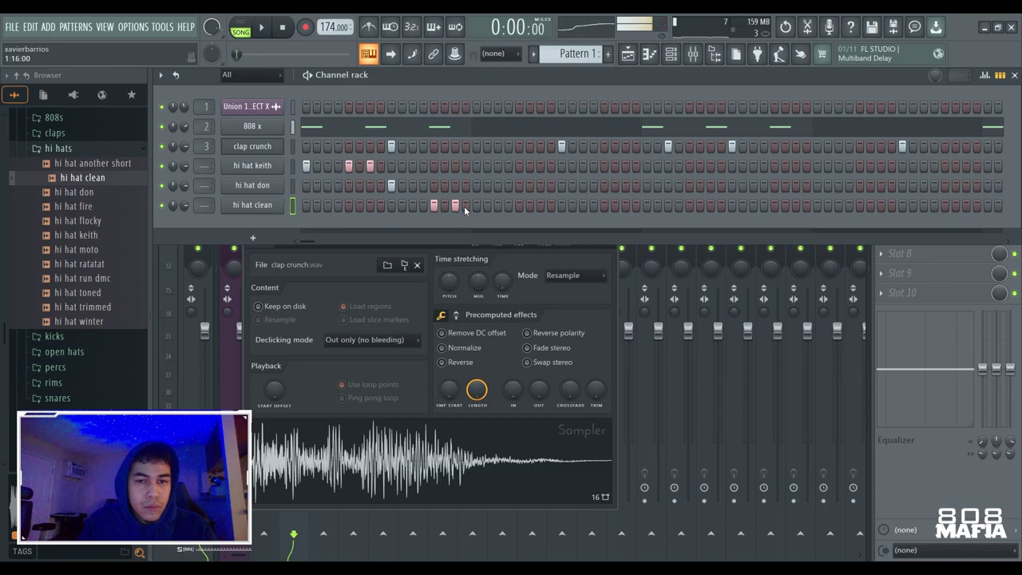
pyautogui.press('space')
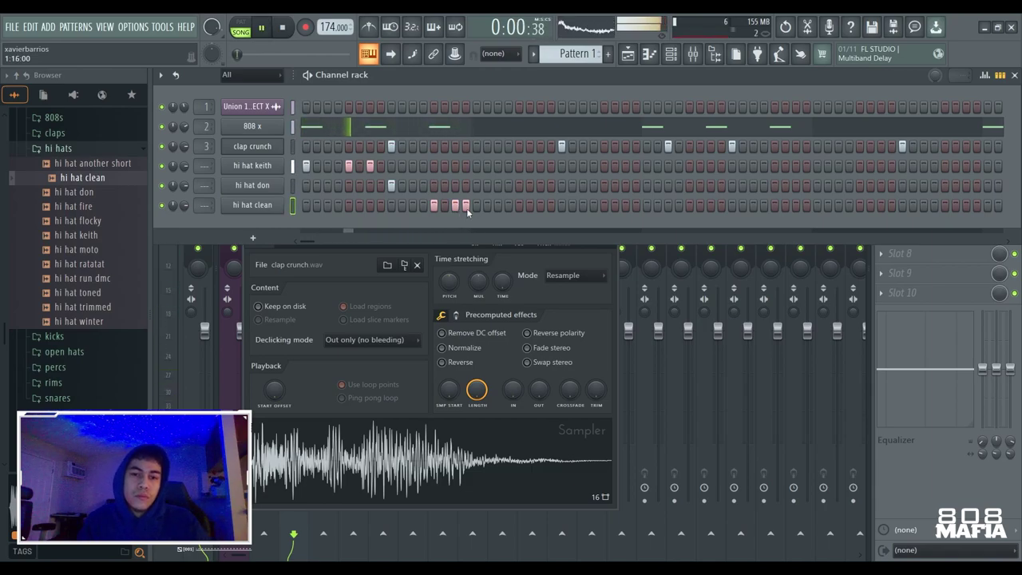
# Program bar 2 hits: hi hat keith on steps 17 and 19, hi hat don on 21 and 23, hi hat clean on 25.
pyautogui.click(476, 166)
pyautogui.click(498, 165)
pyautogui.click(519, 186)
pyautogui.click(540, 185)
pyautogui.click(561, 206)
pyautogui.click(583, 205)
pyautogui.press('space')
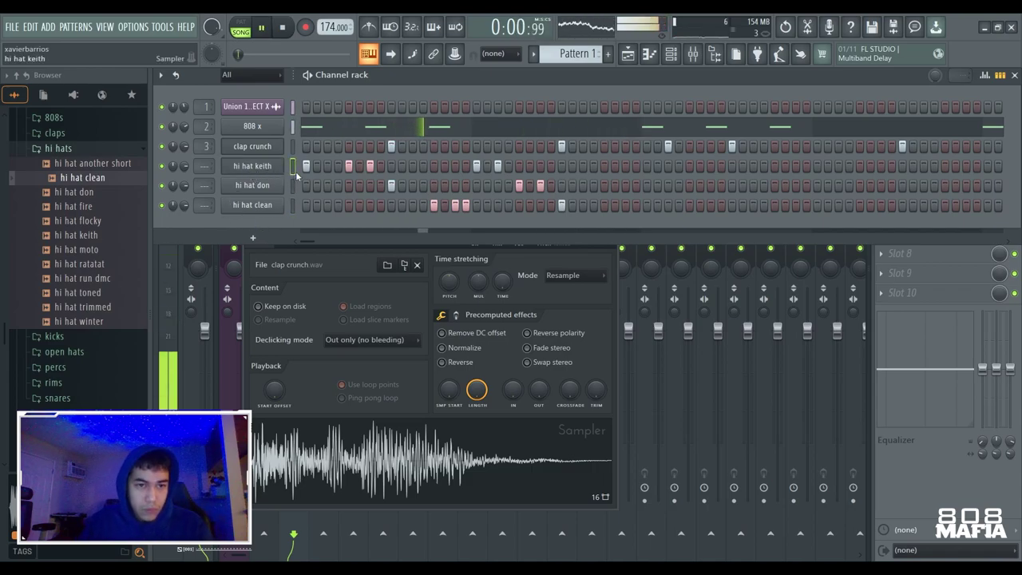
# Duplicate the two-bar hi hat keith pattern three times to fill bars 3 to 8.
pyautogui.press('F7')
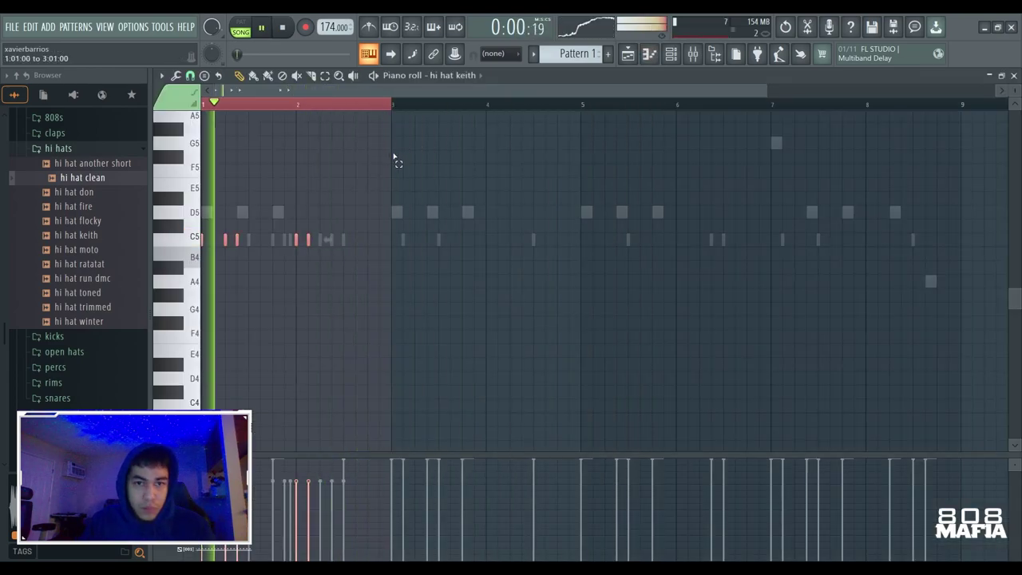
pyautogui.hotkey('ctrl', 'b')
pyautogui.hotkey('ctrl', 'b')
pyautogui.hotkey('ctrl', 'b')
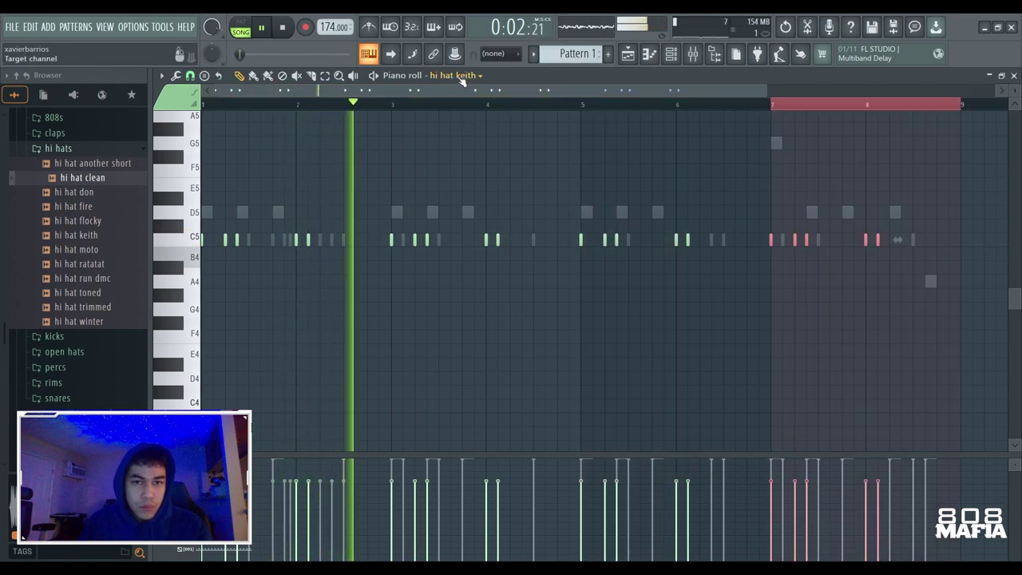
# Duplicate the two-bar hi hat don pattern three times to fill bars 3 to 8.
pyautogui.click(480, 157)
pyautogui.click(395, 103)
pyautogui.moveTo(393, 103); pyautogui.dragTo(4, 210)
pyautogui.hotkey('ctrl', 'b')
pyautogui.hotkey('ctrl', 'b')
pyautogui.hotkey('ctrl', 'b')
# Duplicate the two-bar hi hat clean pattern through bar 8, undo the surplus copy, and select bars 1 to 8.
pyautogui.click(467, 78)
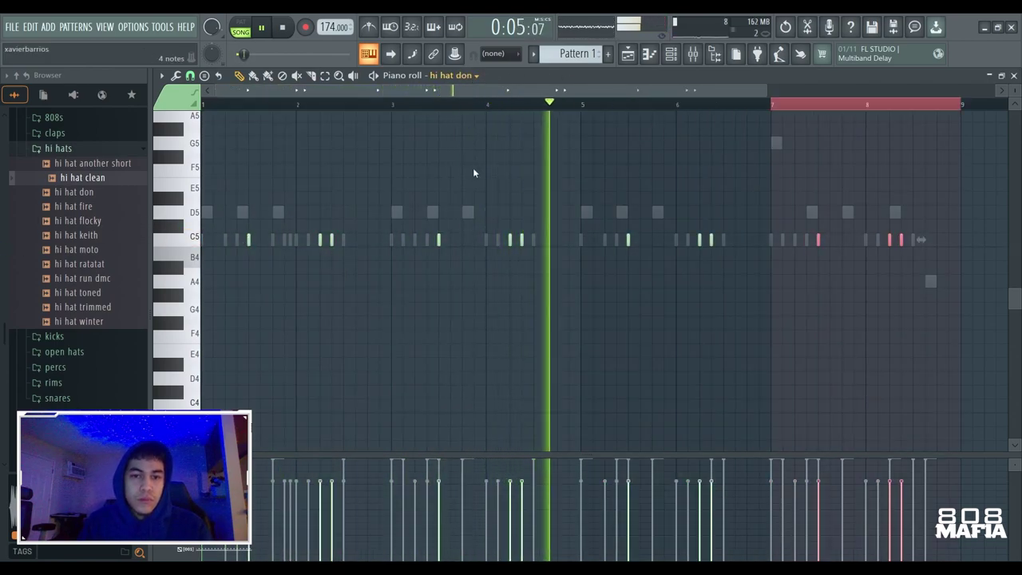
pyautogui.click(472, 167)
pyautogui.click(389, 105)
pyautogui.moveTo(389, 105); pyautogui.dragTo(149, 251)
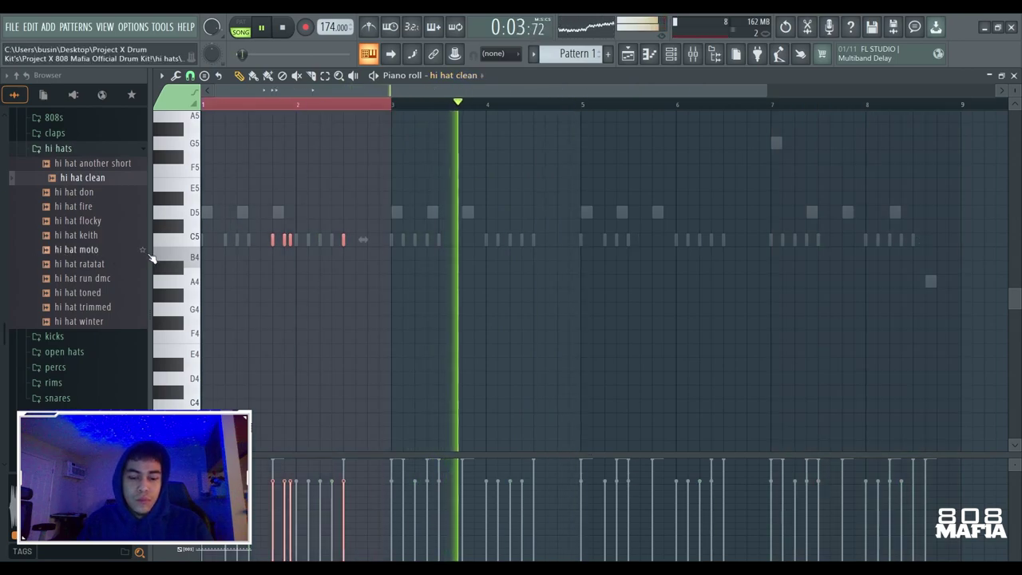
pyautogui.hotkey('ctrl', 'b')
pyautogui.hotkey('ctrl', 'b')
pyautogui.hotkey('ctrl', 'b')
pyautogui.hotkey('ctrl', 'b')
pyautogui.hotkey('ctrl', 'z')
pyautogui.moveTo(816, 105); pyautogui.dragTo(202, 106)
# Route the hi hat keith, don and clean channels to mixer tracks 4, 5 and 6.
pyautogui.press('F6')
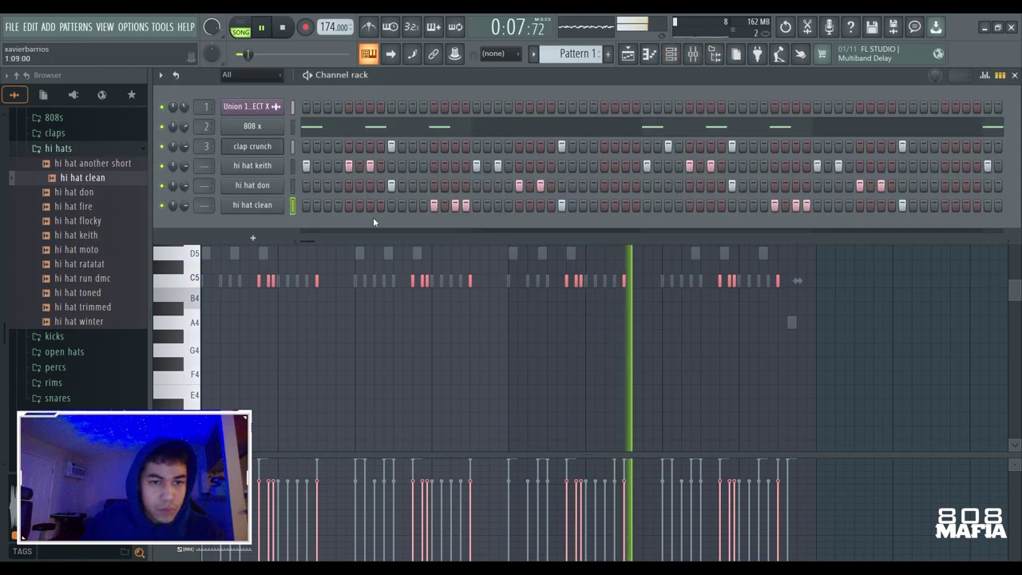
pyautogui.click(680, 55)
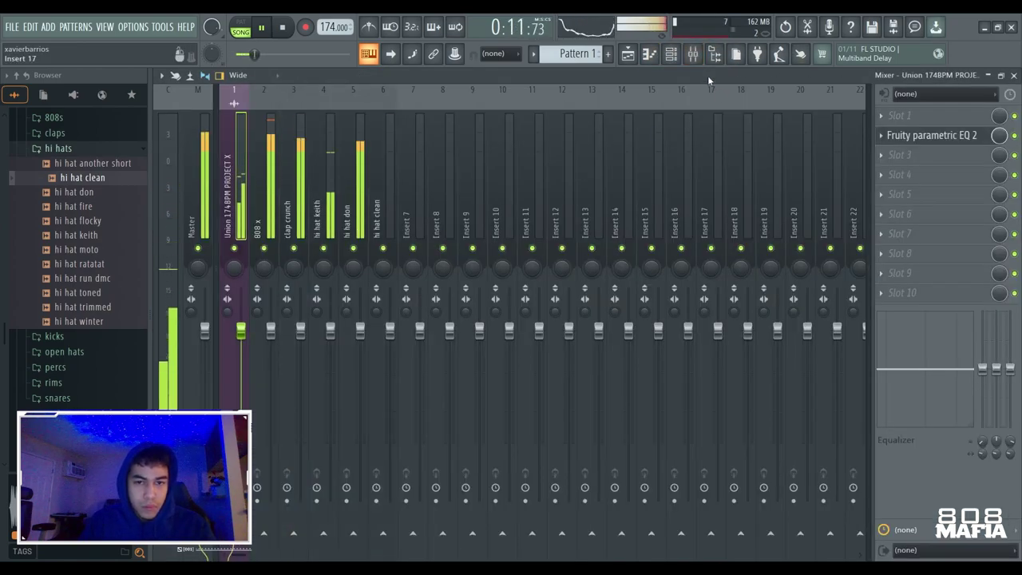
pyautogui.click(671, 54)
# Add open hat bmf from the open hats folder as a channel and program hits on steps 1 and 13.
pyautogui.scroll(2, 78, 275)
pyautogui.scroll(2, 75, 258)
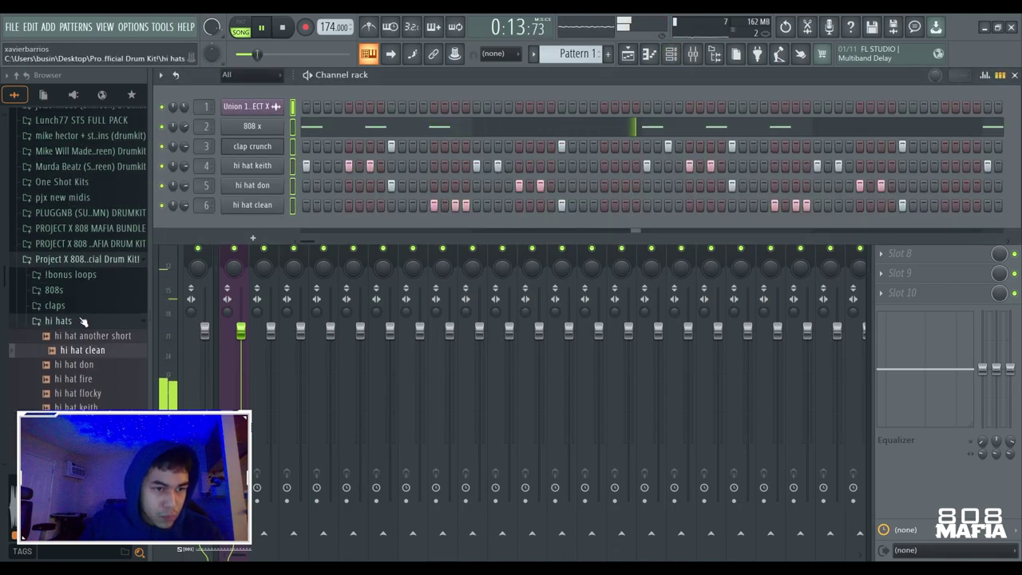
pyautogui.click(83, 320)
pyautogui.scroll(-2, 83, 315)
pyautogui.click(64, 266)
pyautogui.moveTo(85, 295); pyautogui.dragTo(271, 224)
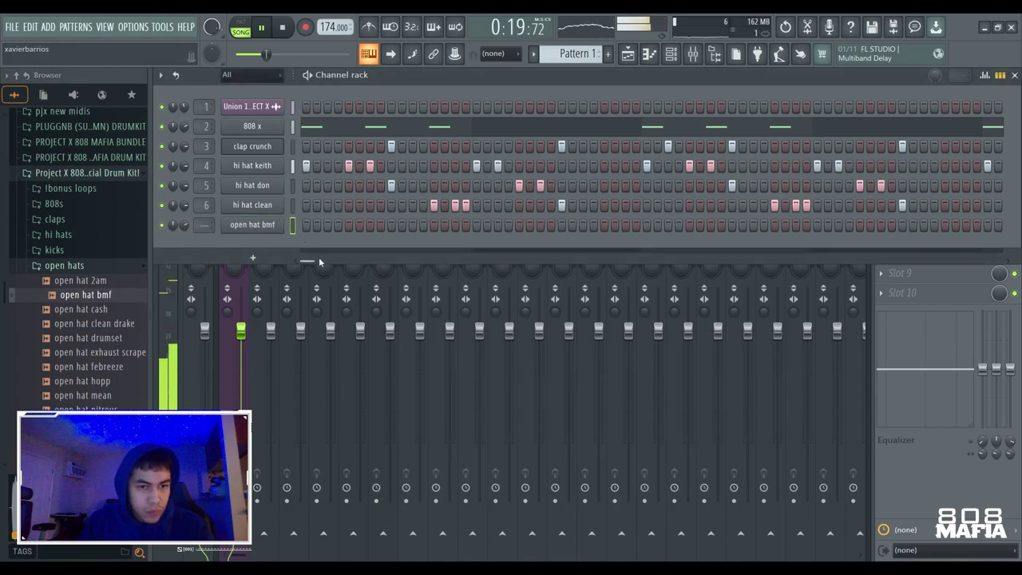
pyautogui.click(309, 226)
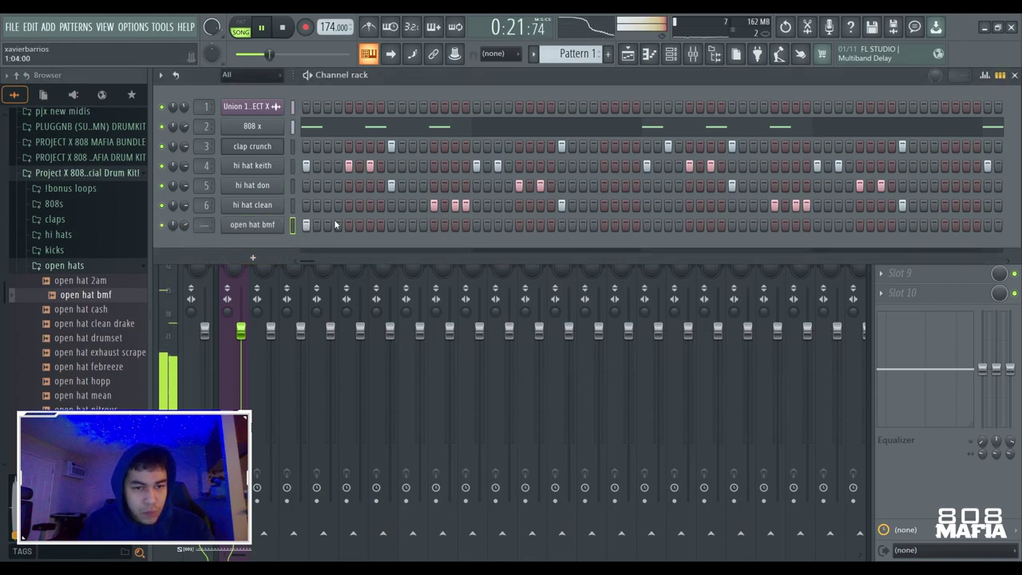
pyautogui.click(434, 225)
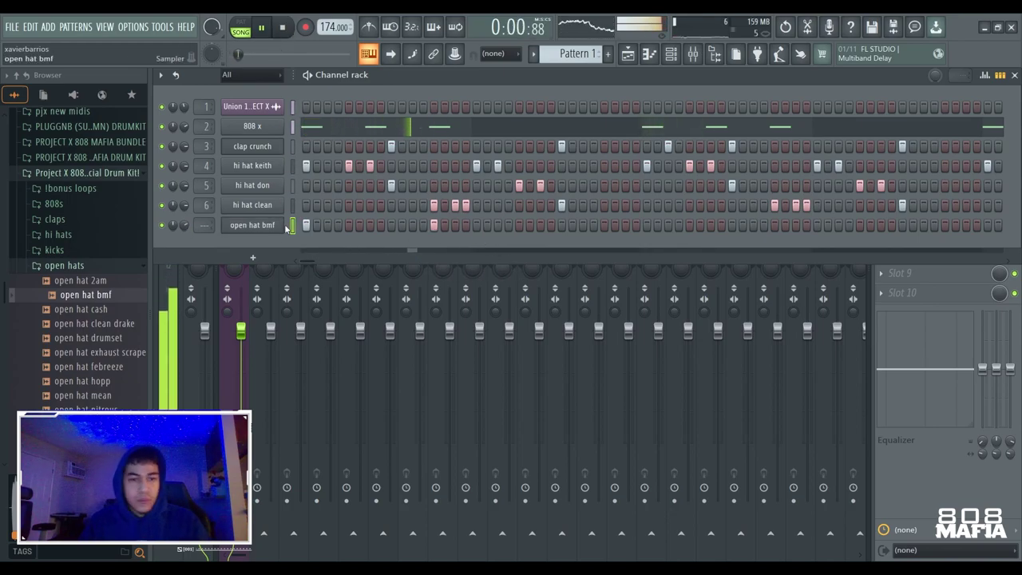
# Copy the open hat bmf notes from bars 1 to 4 into bars 5 to 8.
pyautogui.press('F7')
pyautogui.moveTo(622, 105); pyautogui.dragTo(509, 151)
pyautogui.hotkey('ctrl', 'b')
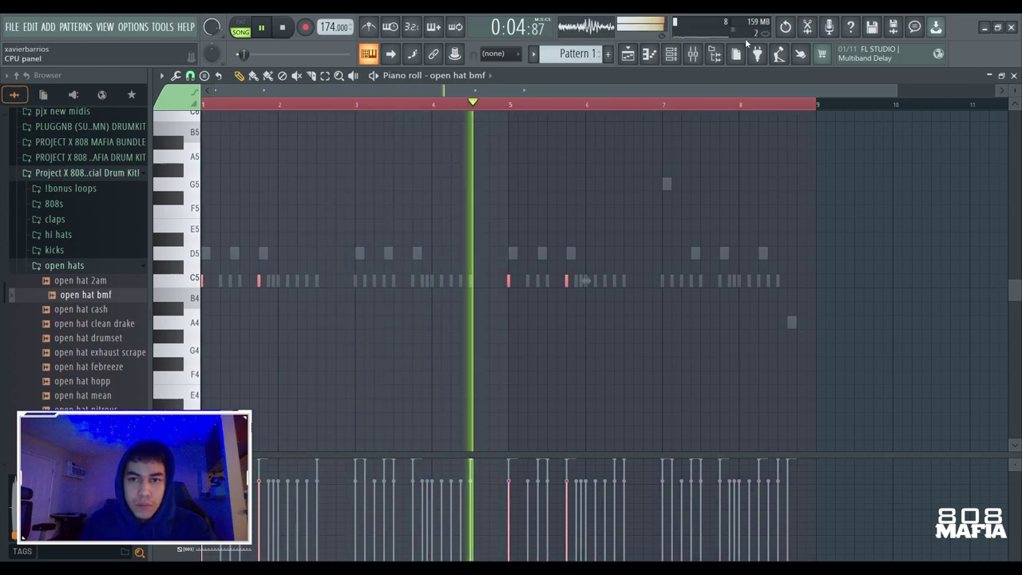
# Adjust the open hat bmf sample's trim and start point, and set its channel volume to 64%.
pyautogui.press('F6')
pyautogui.click(262, 225)
pyautogui.moveTo(529, 324); pyautogui.dragTo(528, 320)
pyautogui.moveTo(381, 322); pyautogui.dragTo(380, 320)
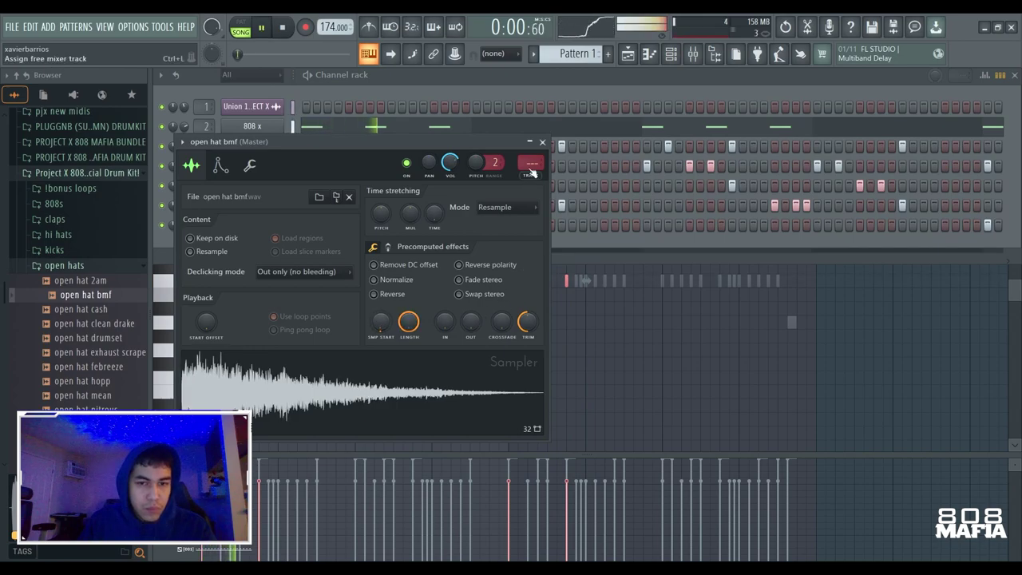
pyautogui.click(542, 142)
pyautogui.moveTo(183, 223); pyautogui.dragTo(183, 226)
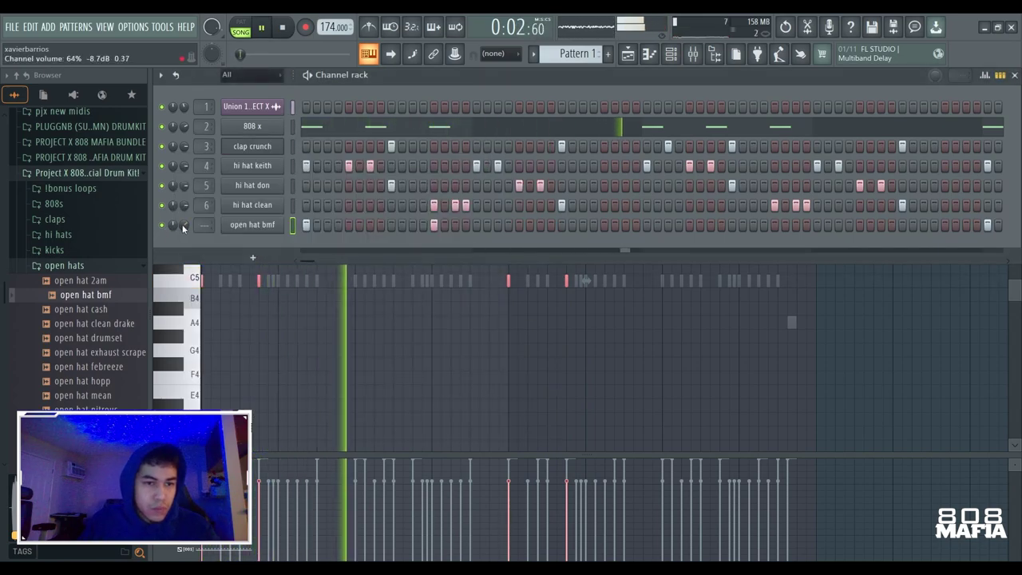
# Add snare dy from the snares folder as a channel and program three consecutive hits from step 13 of bar 8.
pyautogui.click(65, 265)
pyautogui.click(62, 281)
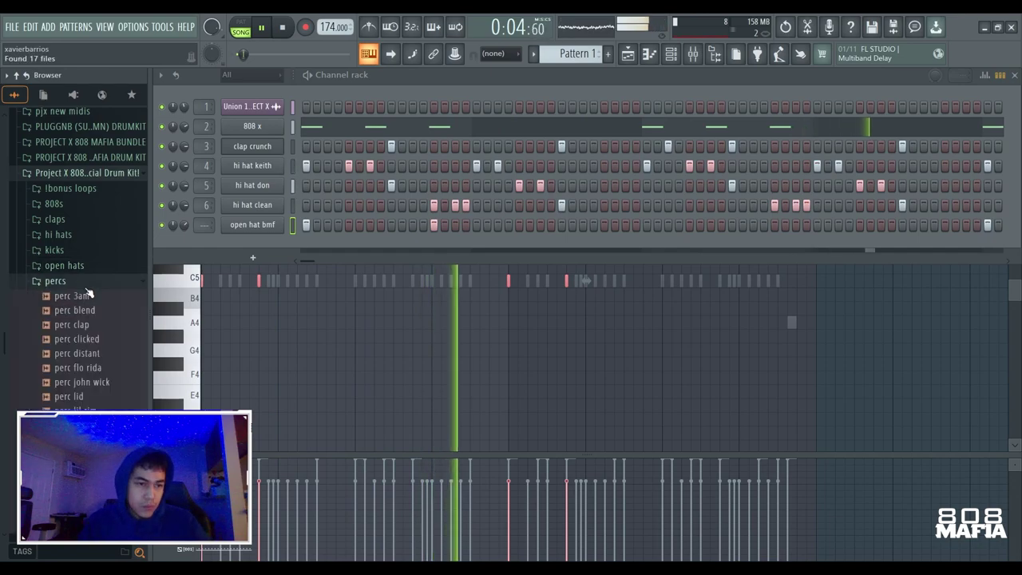
pyautogui.click(87, 284)
pyautogui.click(89, 298)
pyautogui.click(89, 300)
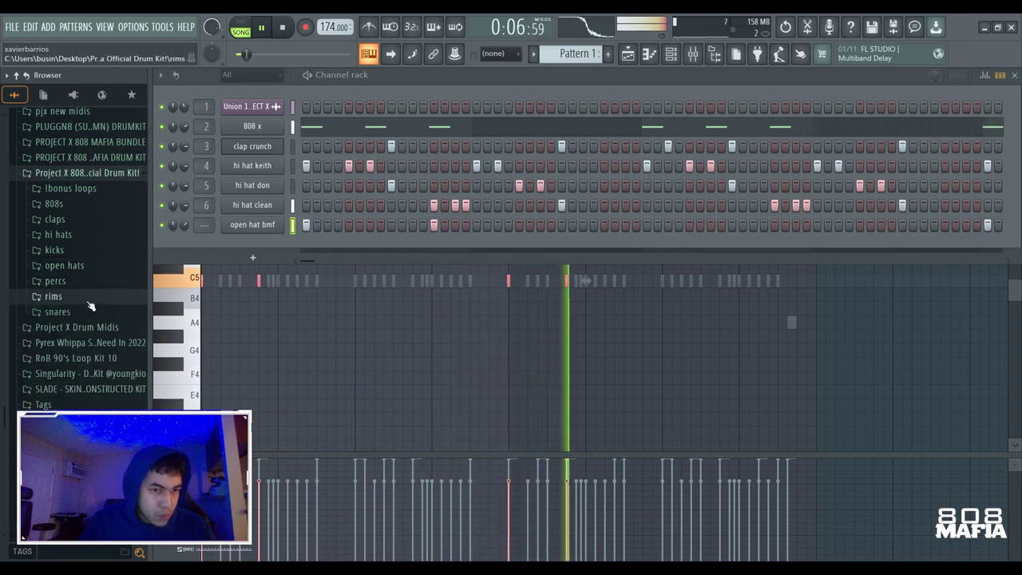
pyautogui.click(88, 310)
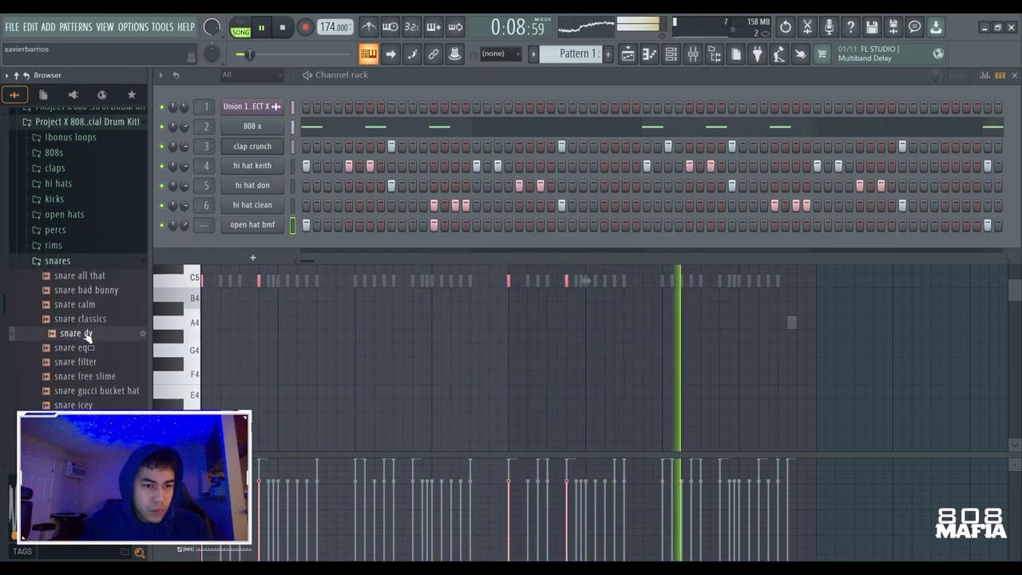
pyautogui.moveTo(88, 335); pyautogui.dragTo(198, 250)
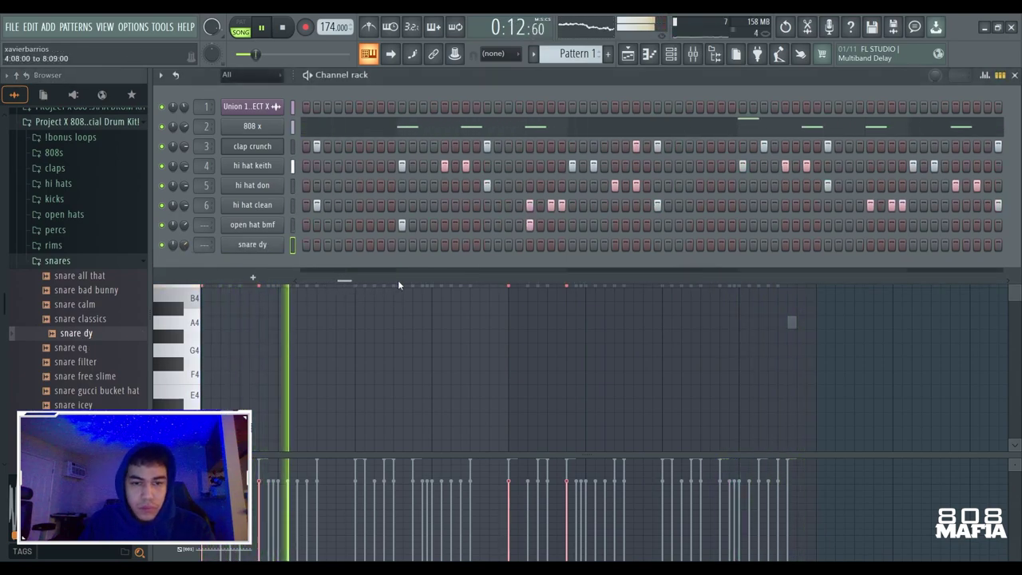
pyautogui.moveTo(465, 245); pyautogui.dragTo(488, 245)
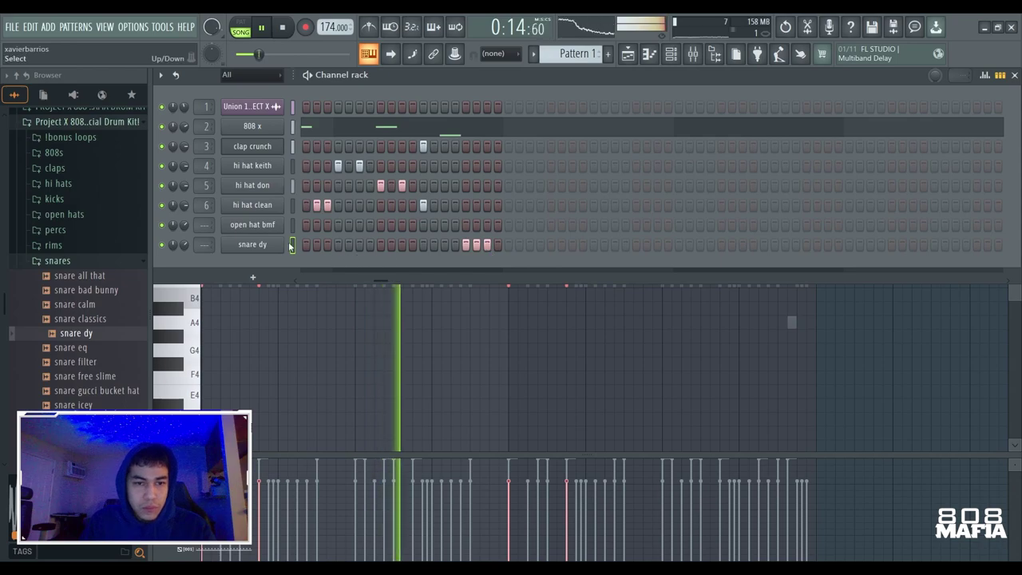
# Add a pair of F5 snare dy notes at the start of bar 8 and a pair of D5 notes from its fifth step.
pyautogui.press('F7')
pyautogui.scroll(2, 786, 114)
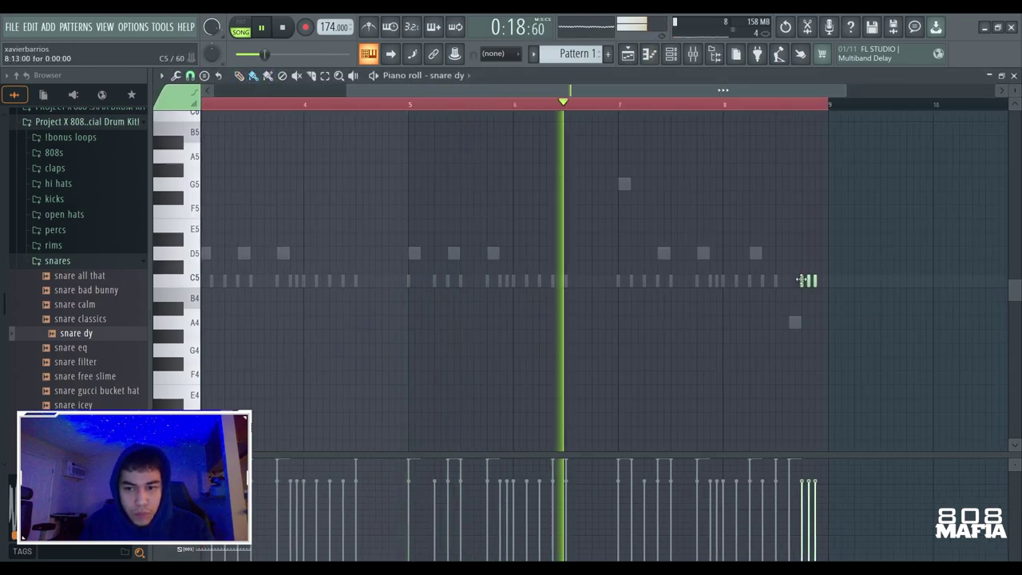
pyautogui.click(726, 211)
pyautogui.click(752, 253)
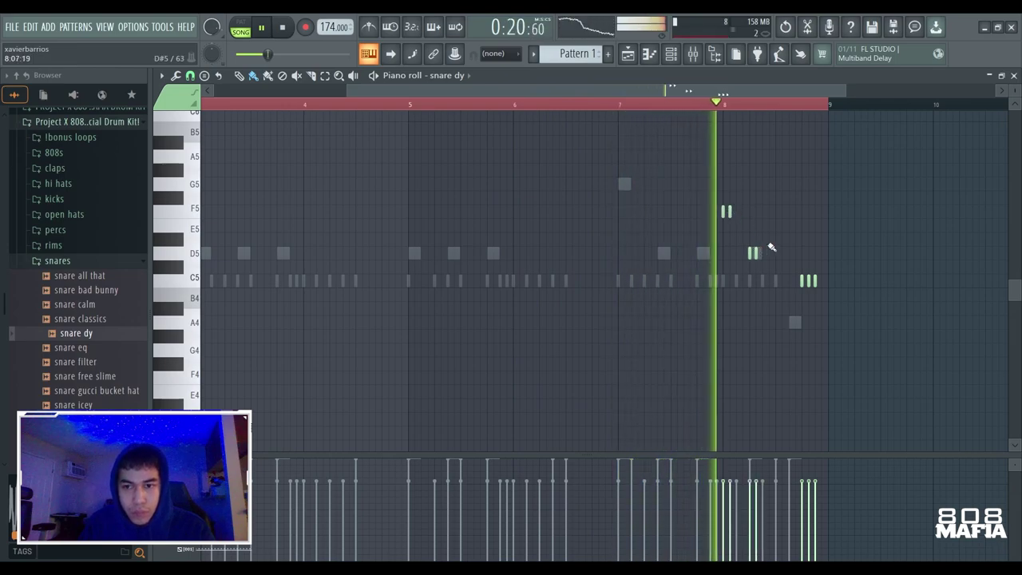
# Add two C#5 snare dy notes at steps 9 and 11 of bar 8, and raise the bar's final three hits to A5.
pyautogui.click(727, 105)
pyautogui.press('space')
pyautogui.scroll(2, 793, 113)
pyautogui.press('space')
pyautogui.click(774, 268)
pyautogui.press('space')
pyautogui.press('space')
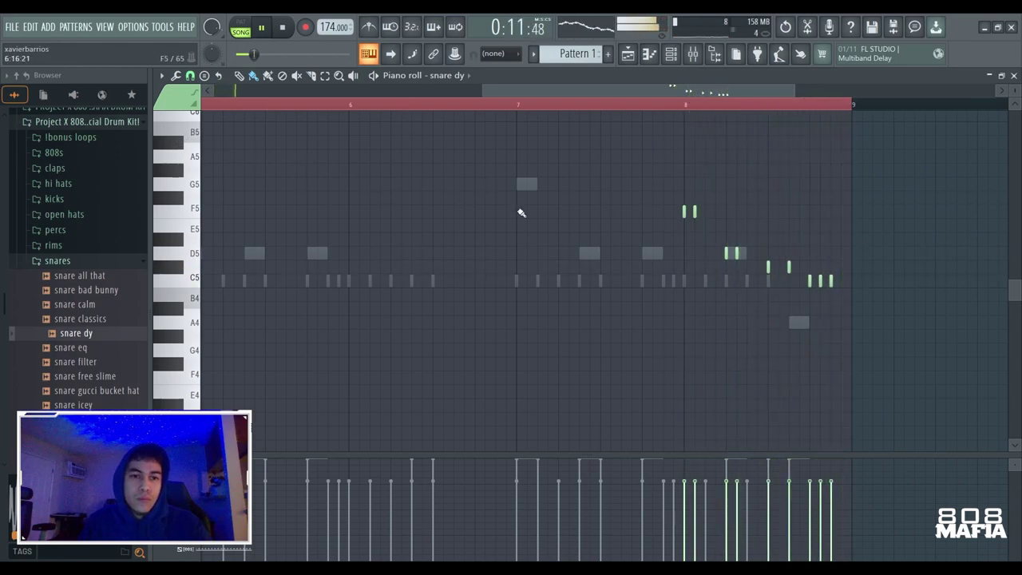
pyautogui.moveTo(906, 305); pyautogui.dragTo(805, 274)
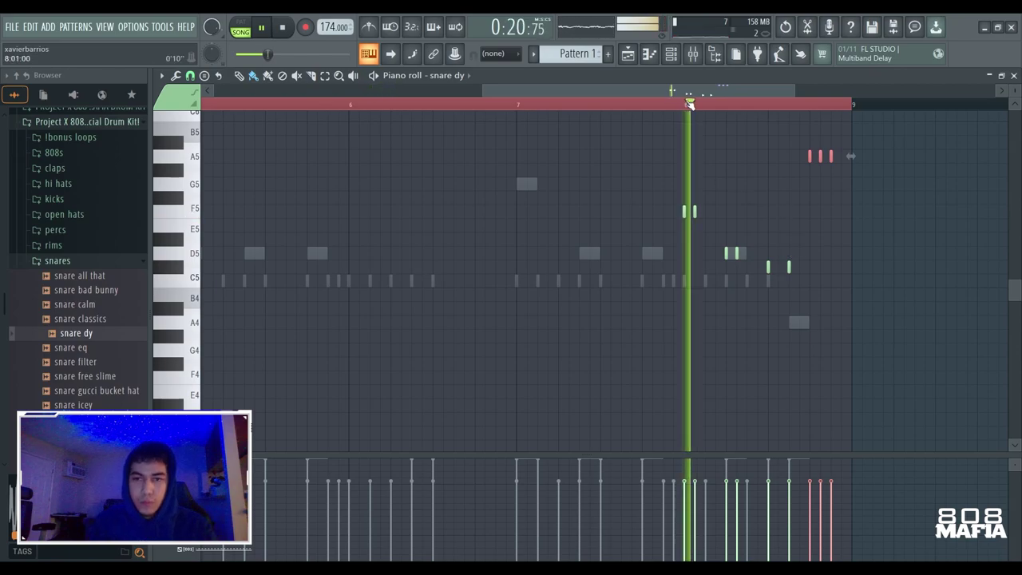
pyautogui.scroll(-2, 708, 144)
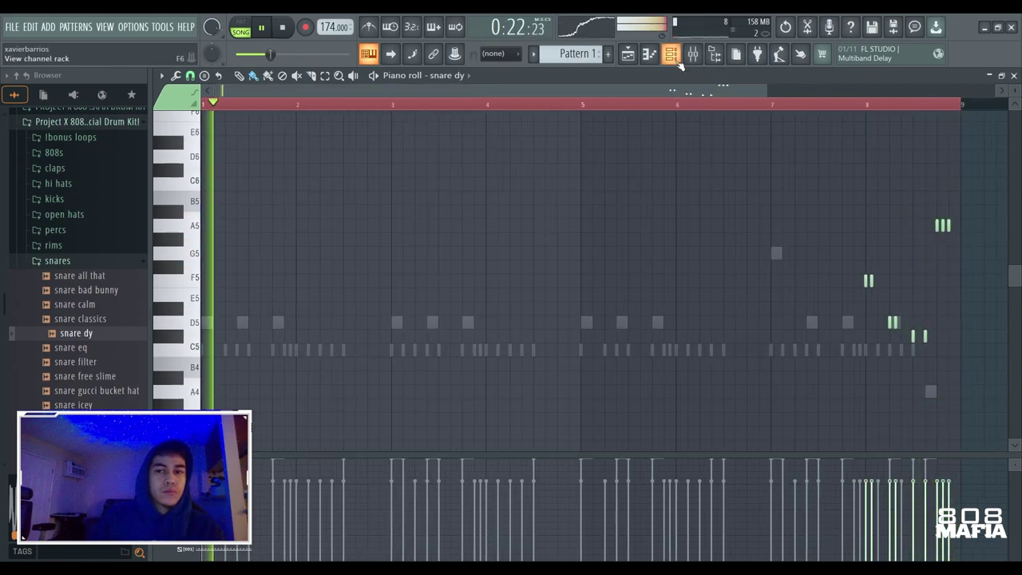
# Lower the final three snare dy notes of bar 8 two semitones to G5, and play the pattern back to check the fill.
pyautogui.click(678, 63)
pyautogui.rightClick(646, 332)
pyautogui.moveTo(964, 233); pyautogui.dragTo(934, 219)
pyautogui.hotkey('shift', 'Down')
pyautogui.hotkey('shift', 'Down')
pyautogui.hotkey('ctrl', 'd')
pyautogui.click(866, 105)
pyautogui.click(204, 105)
# Program a roll of three evenly spaced G5 snare dy notes across the last two steps of bar 2.
pyautogui.scroll(2, 412, 90)
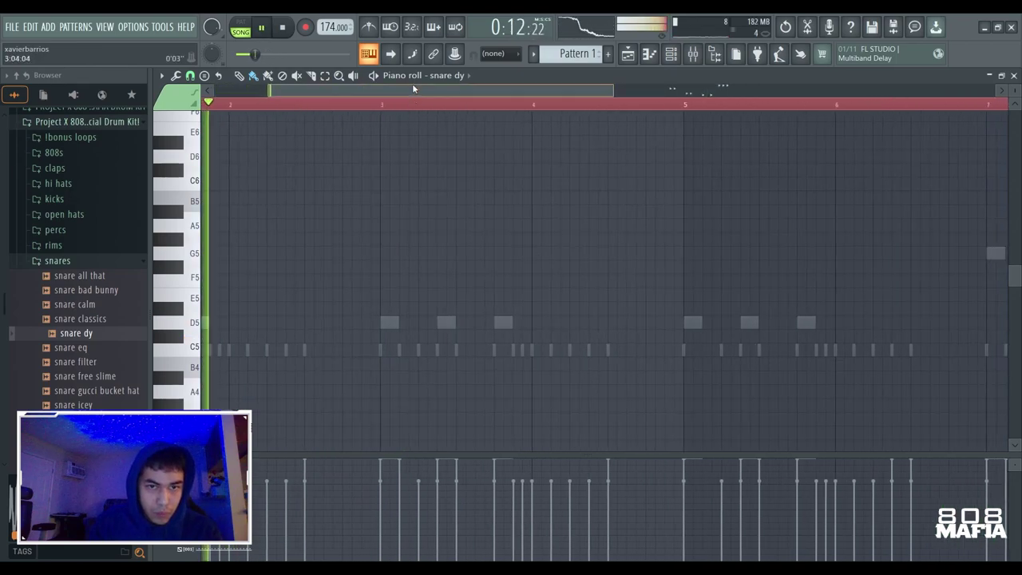
pyautogui.moveTo(414, 89); pyautogui.dragTo(356, 89)
pyautogui.click(299, 104)
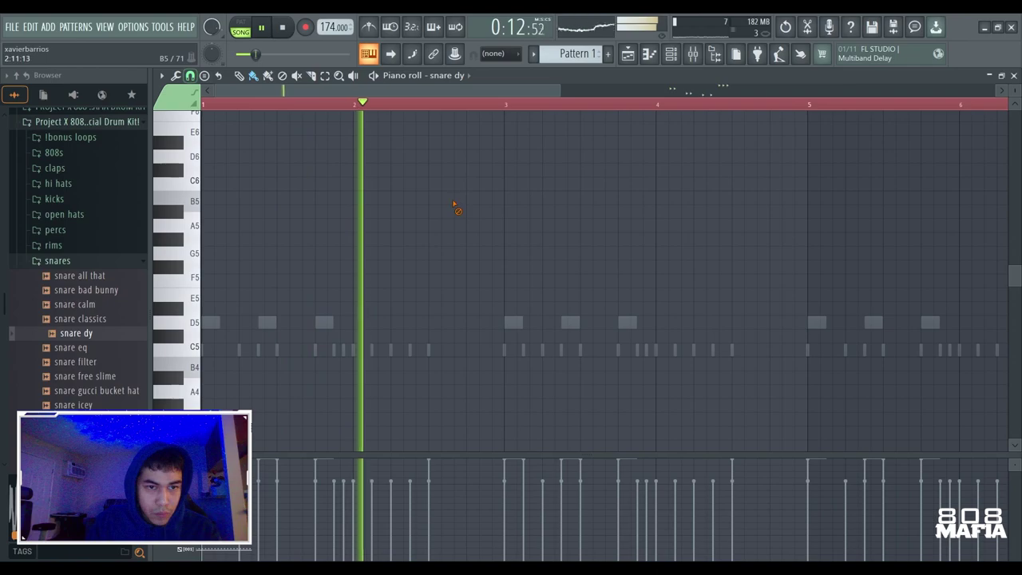
pyautogui.click(472, 281)
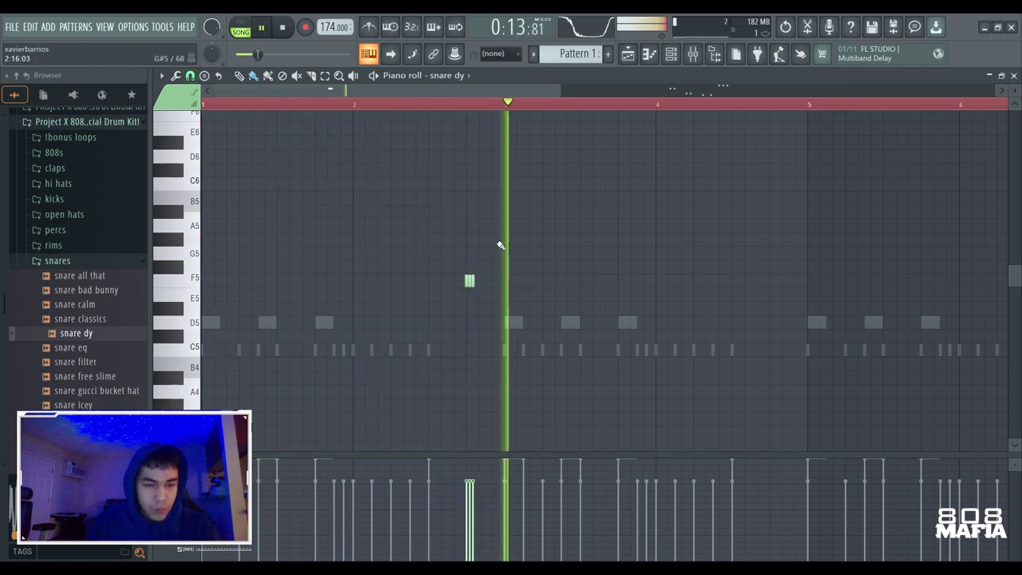
pyautogui.rightClick(473, 280)
pyautogui.click(486, 253)
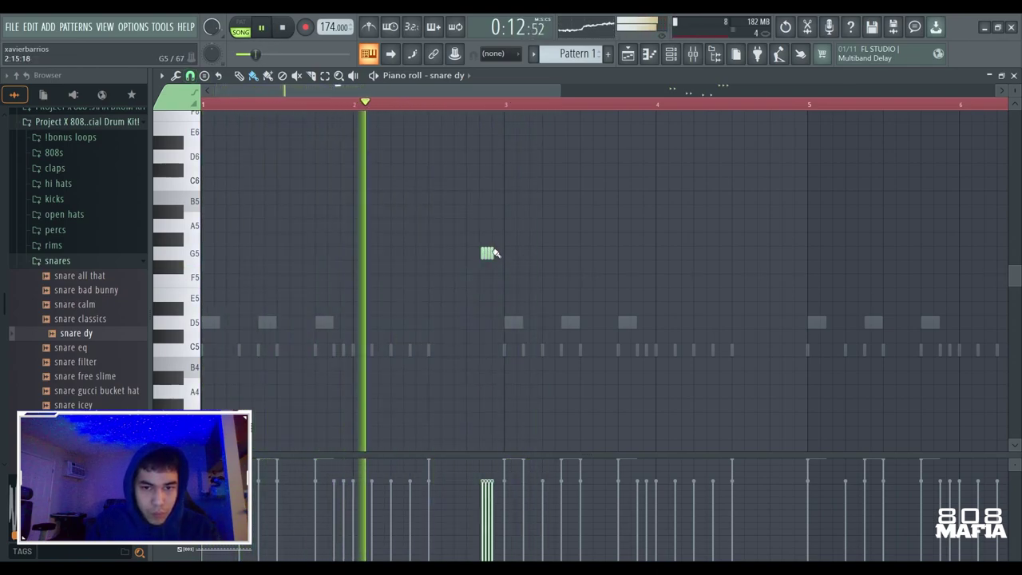
pyautogui.scroll(-2, 426, 258)
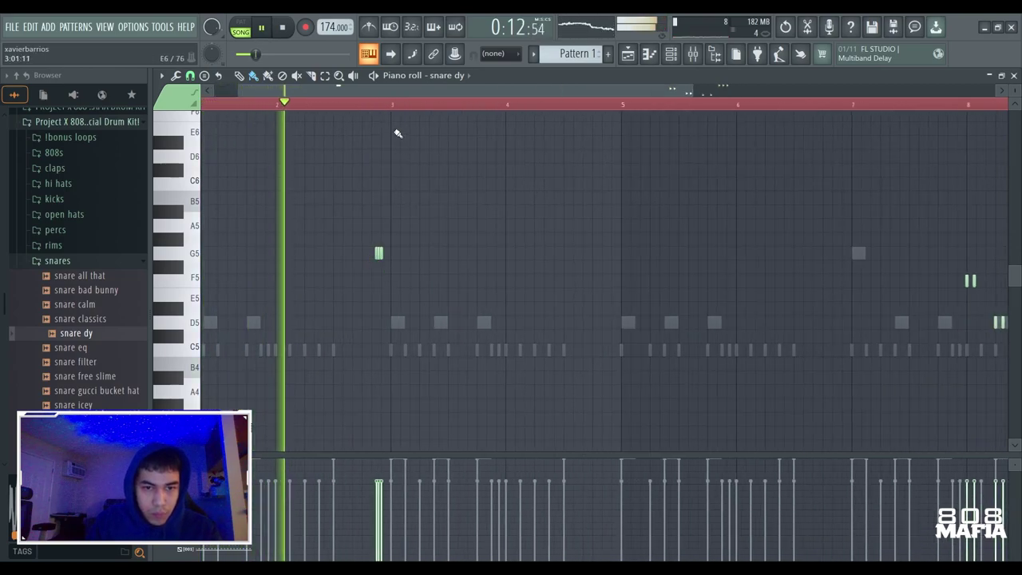
pyautogui.scroll(3, 394, 107)
pyautogui.rightClick(312, 253)
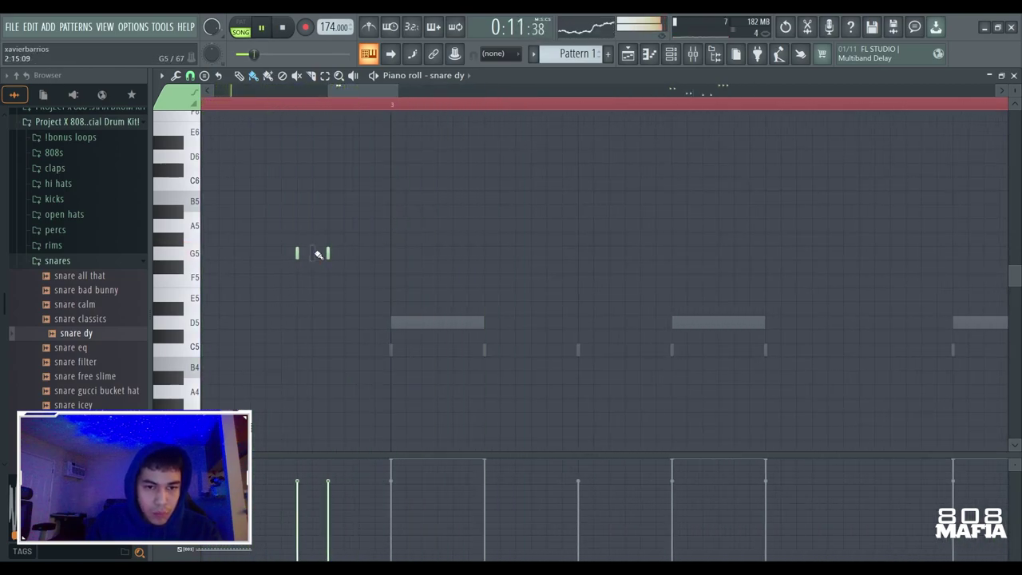
pyautogui.scroll(-3, 371, 254)
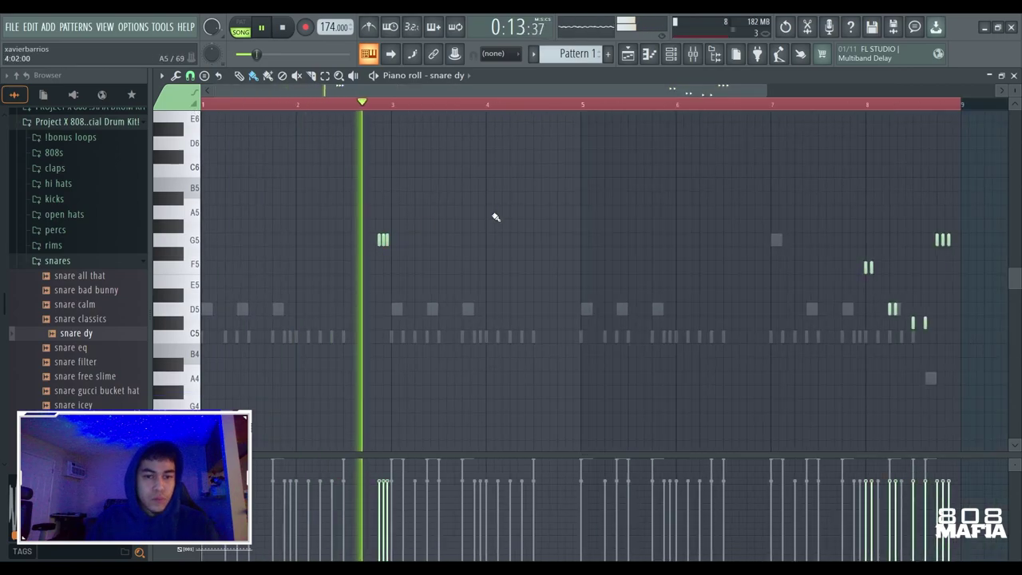
# Duplicate the snare roll of bars 1 to 4 into bars 5 to 8, and lower the copy six semitones to C#5.
pyautogui.moveTo(648, 109); pyautogui.dragTo(584, 131)
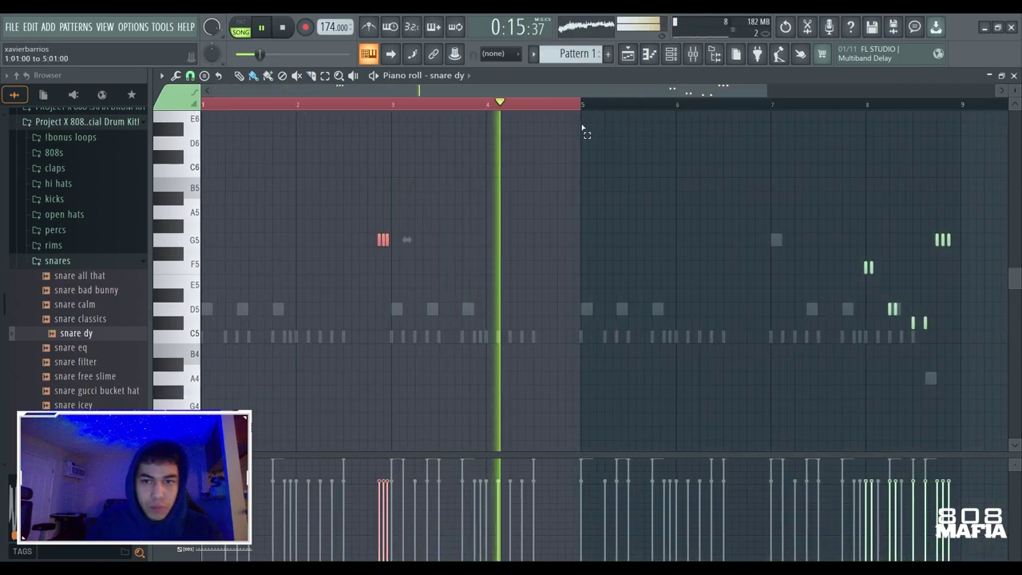
pyautogui.hotkey('ctrl', 'b')
pyautogui.moveTo(832, 274); pyautogui.dragTo(702, 220)
pyautogui.hotkey('shift', 'Down')
pyautogui.hotkey('shift', 'Down')
pyautogui.hotkey('shift', 'Down')
pyautogui.hotkey('shift', 'Down')
pyautogui.hotkey('shift', 'Down')
pyautogui.hotkey('shift', 'Down')
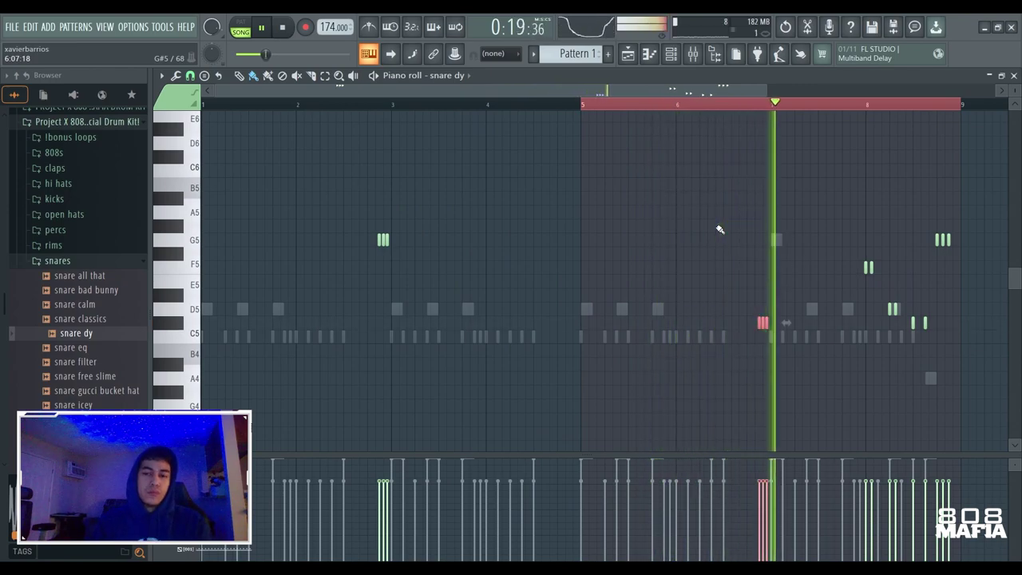
# Raise the copied snare roll at the end of bar 6 nine semitones to A#5.
pyautogui.hotkey('shift', 'Up')
pyautogui.hotkey('shift', 'Up')
pyautogui.hotkey('shift', 'Up')
pyautogui.hotkey('shift', 'Up')
pyautogui.hotkey('shift', 'Up')
pyautogui.hotkey('shift', 'Up')
pyautogui.hotkey('shift', 'Up')
pyautogui.hotkey('shift', 'Up')
pyautogui.hotkey('shift', 'Up')
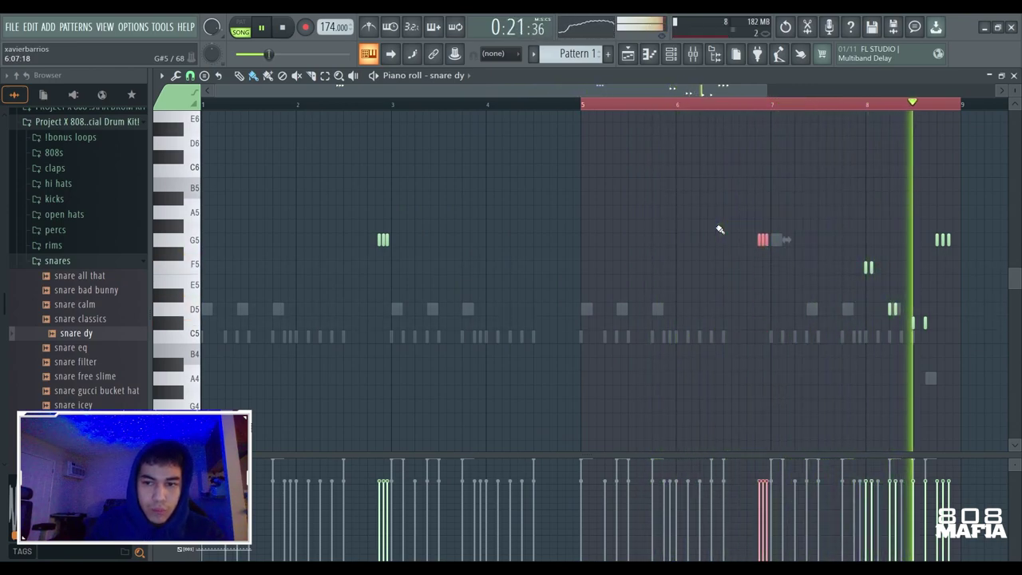
# Raise the three-note snare roll at the end of bar 2 four semitones to B5.
pyautogui.hotkey('ctrl', 'a')
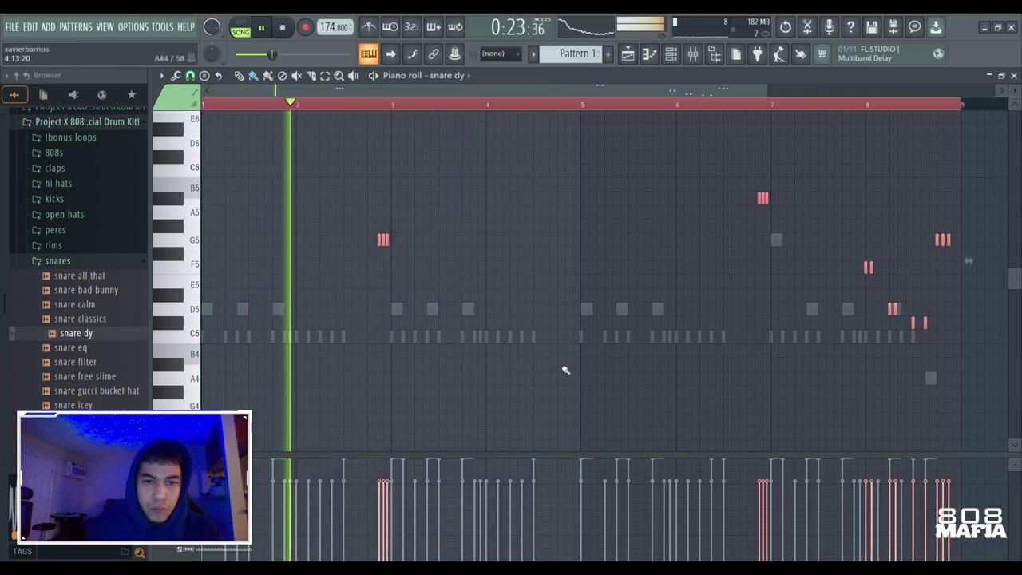
pyautogui.moveTo(522, 343); pyautogui.dragTo(30, 60)
pyautogui.hotkey('shift', 'Up')
pyautogui.hotkey('shift', 'Up')
pyautogui.hotkey('shift', 'Up')
pyautogui.hotkey('shift', 'Up')
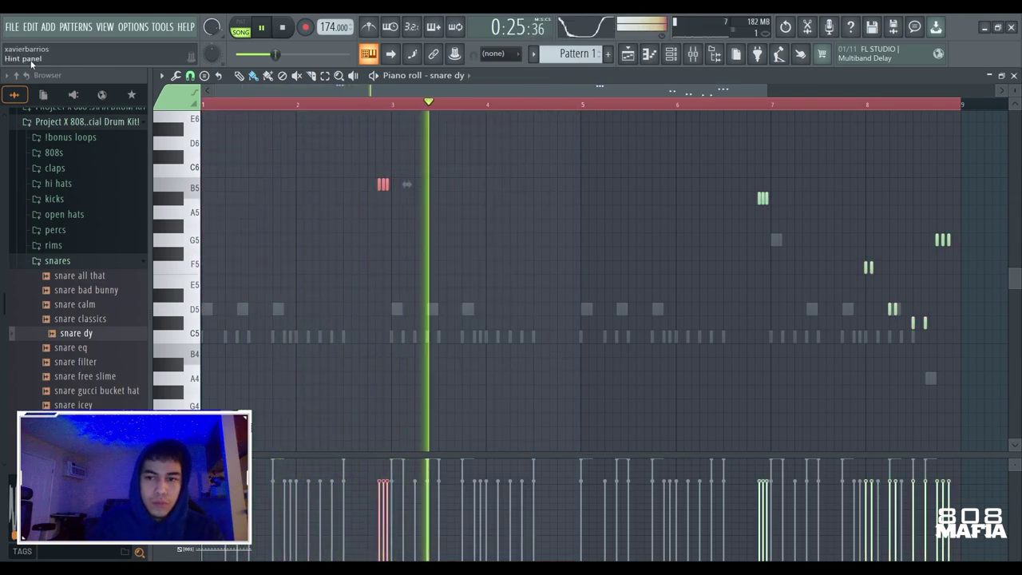
# Lower the snare rolls of bars 2 and 6 together by three semitones, to G#5 and G5.
pyautogui.moveTo(787, 239); pyautogui.dragTo(346, 126)
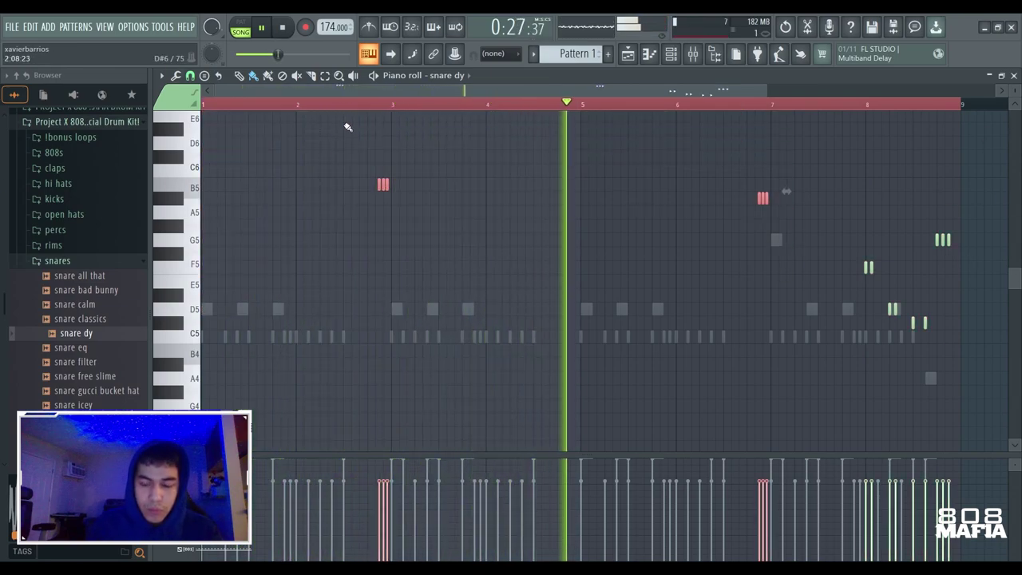
pyautogui.hotkey('shift', 'Down')
pyautogui.hotkey('shift', 'Down')
pyautogui.hotkey('shift', 'Down')
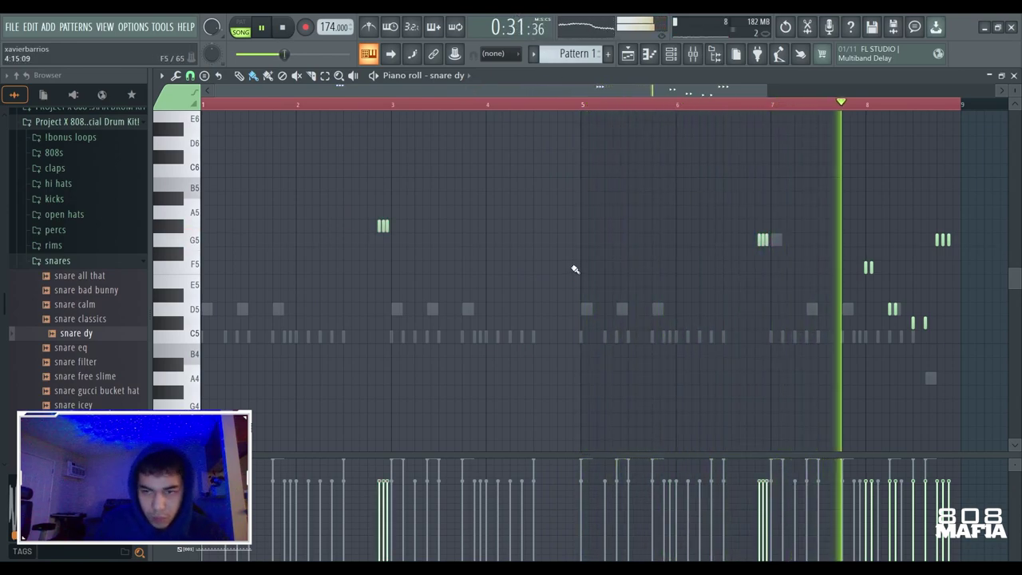
# Lower both snare rolls another three semitones, to F5 in bar 2 and E5 in bar 6, and slightly reduce their velocity.
pyautogui.moveTo(799, 273); pyautogui.dragTo(120, 210)
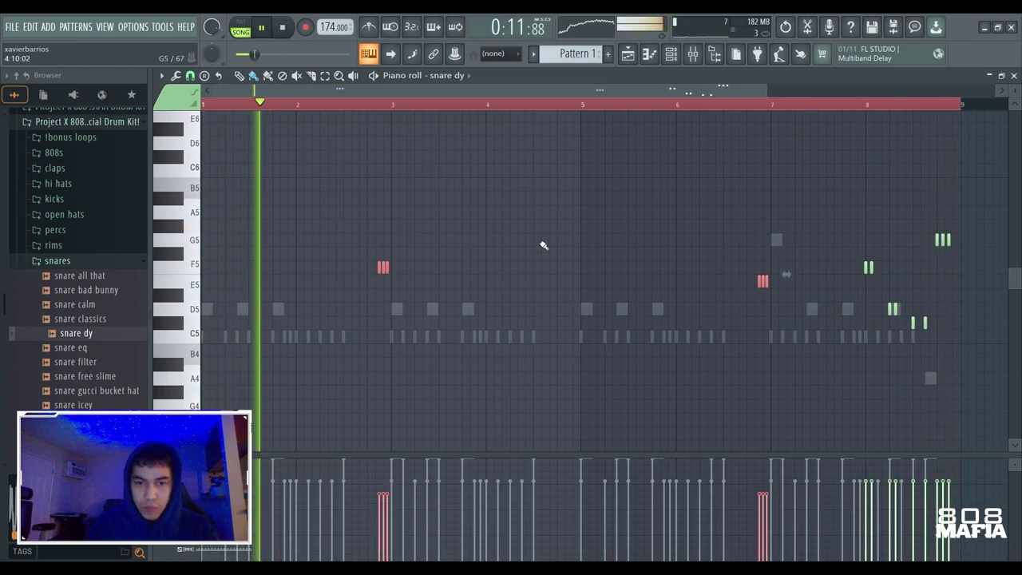
pyautogui.press('Down')
pyautogui.press('Down')
pyautogui.press('Down')
# Link the open hat bmf and snare dy channels to mixer tracks 7 and 8, and stop playback.
pyautogui.click(677, 56)
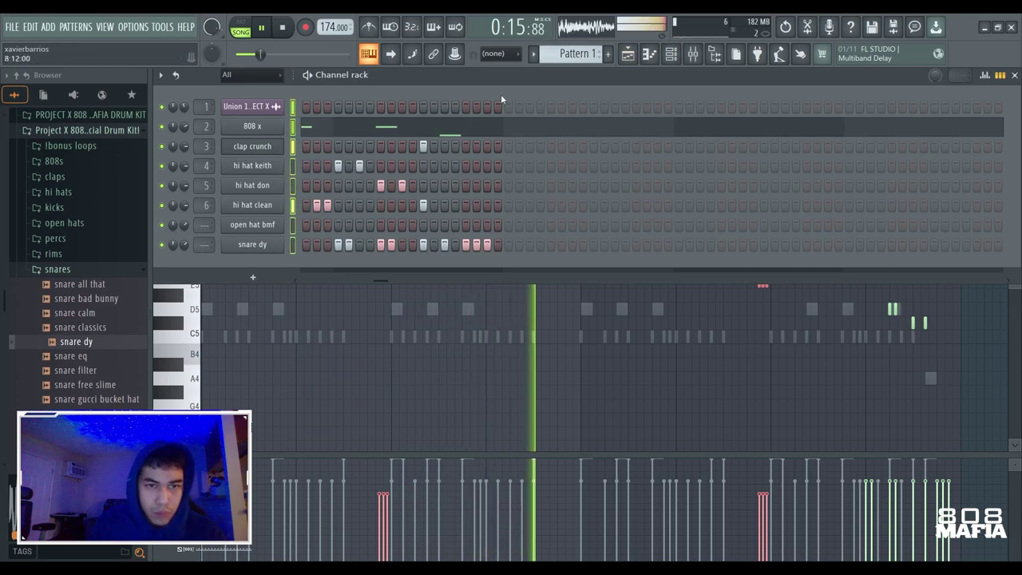
pyautogui.press('F9')
pyautogui.click(236, 191)
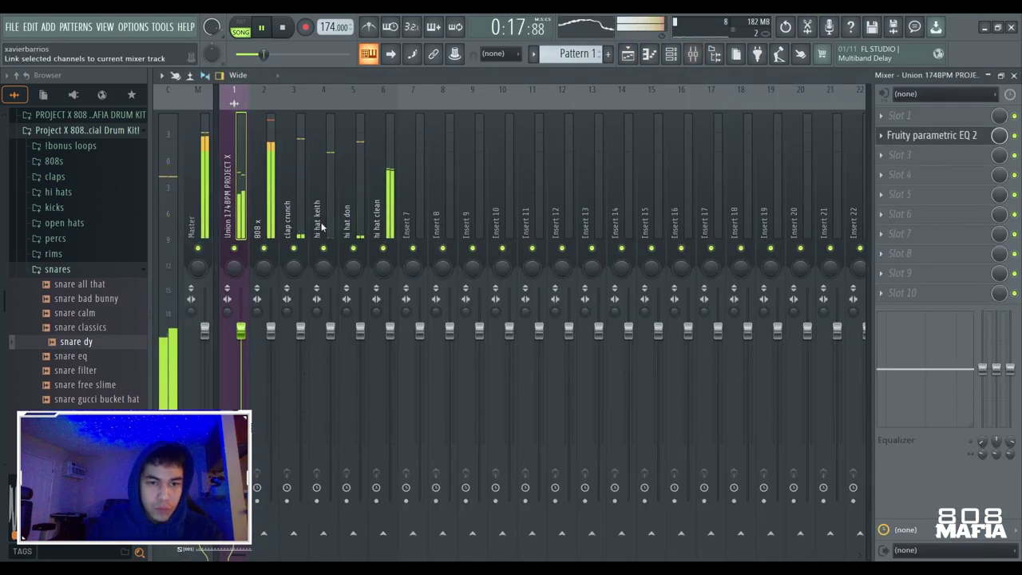
pyautogui.press('space')
pyautogui.press('x')
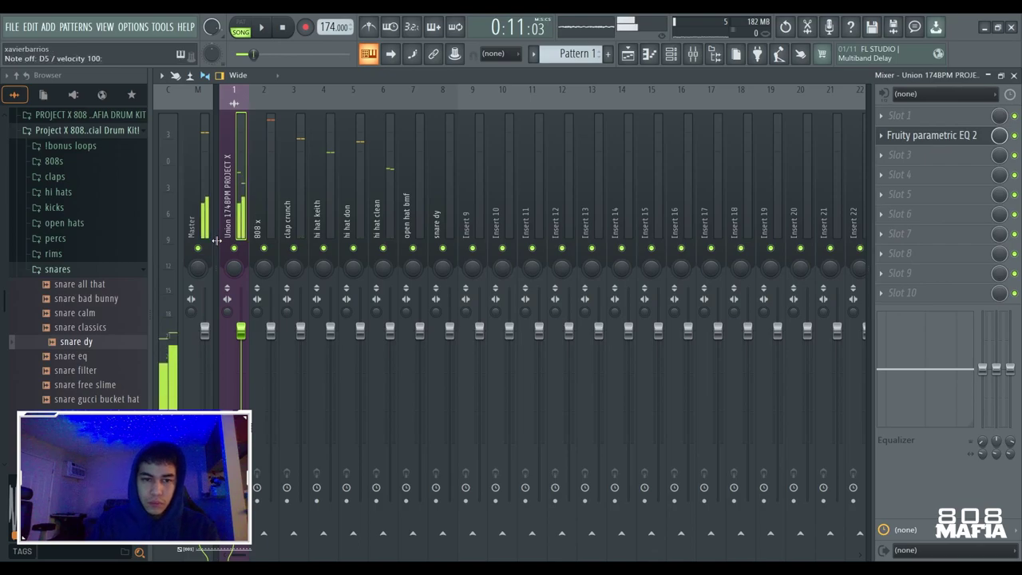
pyautogui.click(288, 30)
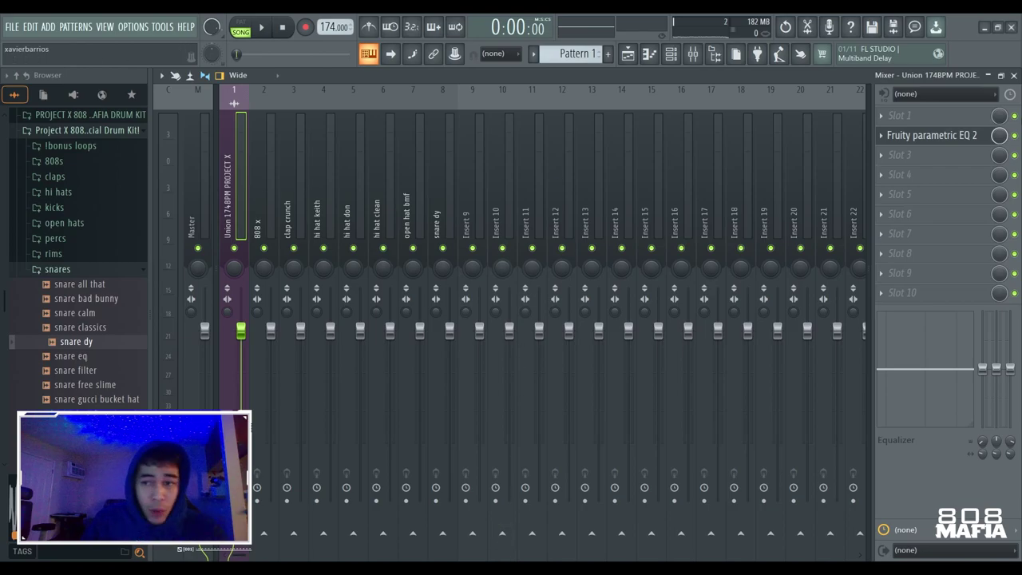
# Examine the low-cut curve of the Fruity parametric EQ 2 on the Union loop's mixer track, and close it.
pyautogui.click(970, 135)
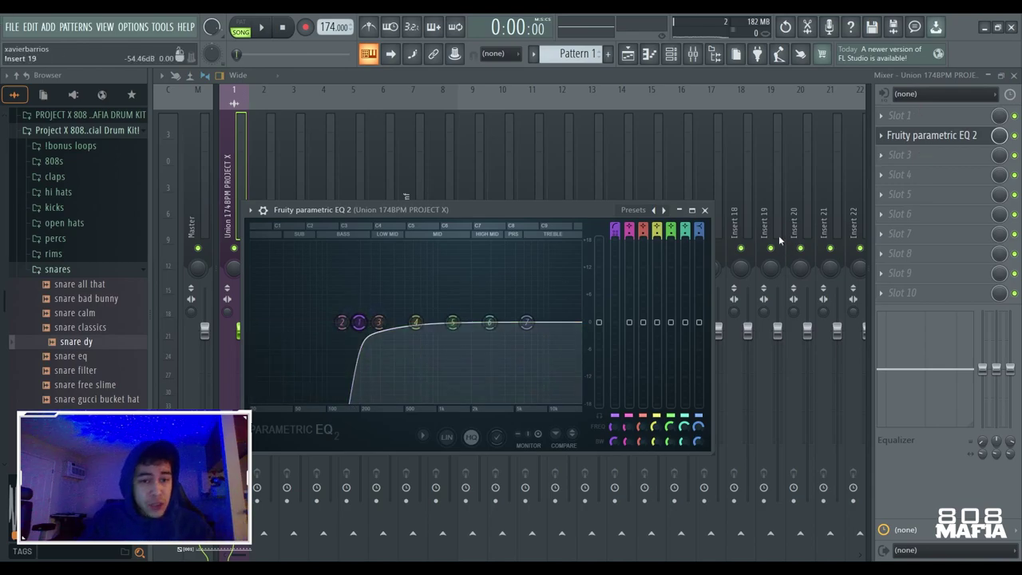
pyautogui.click(705, 210)
pyautogui.click(257, 216)
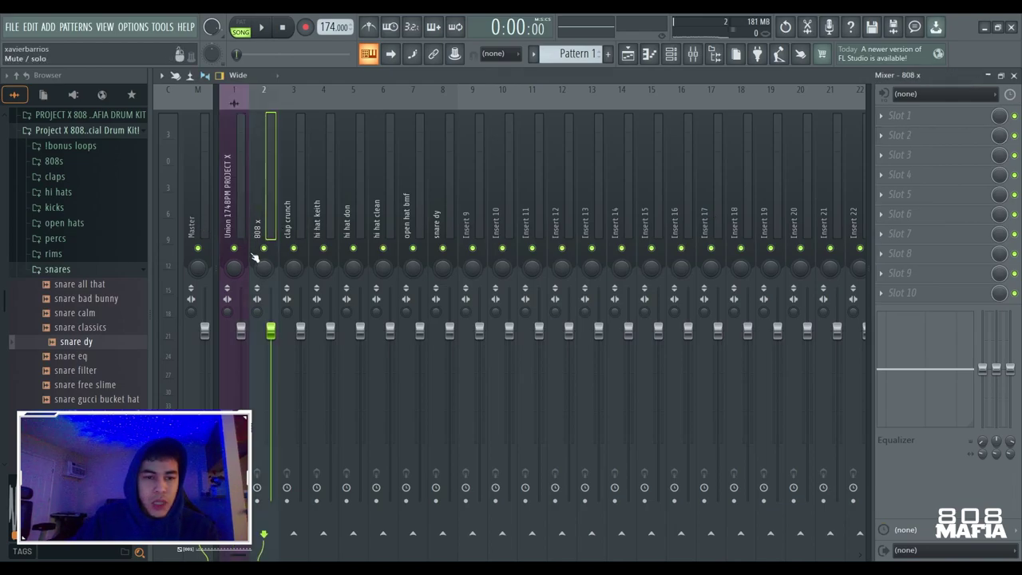
# Solo the Union loop's mixer track, and re-enable the 808 x and clap crunch tracks alongside it for level balancing.
pyautogui.click(225, 271)
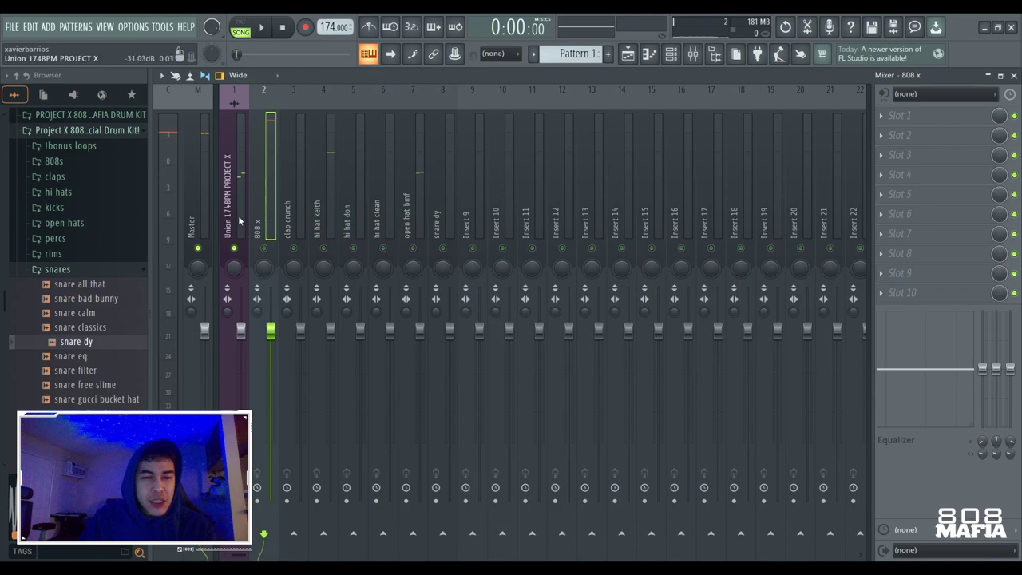
pyautogui.click(268, 180)
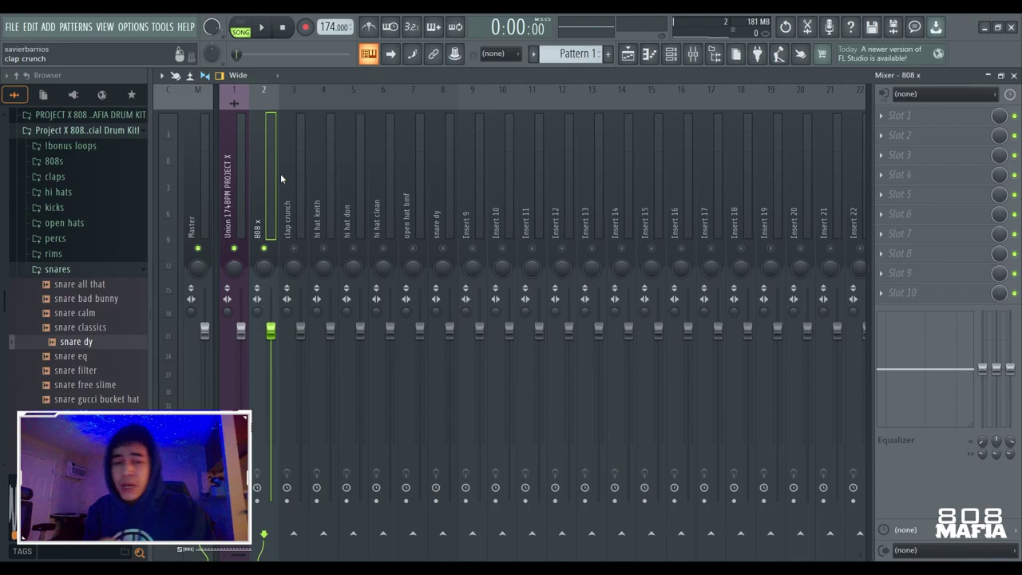
pyautogui.click(208, 191)
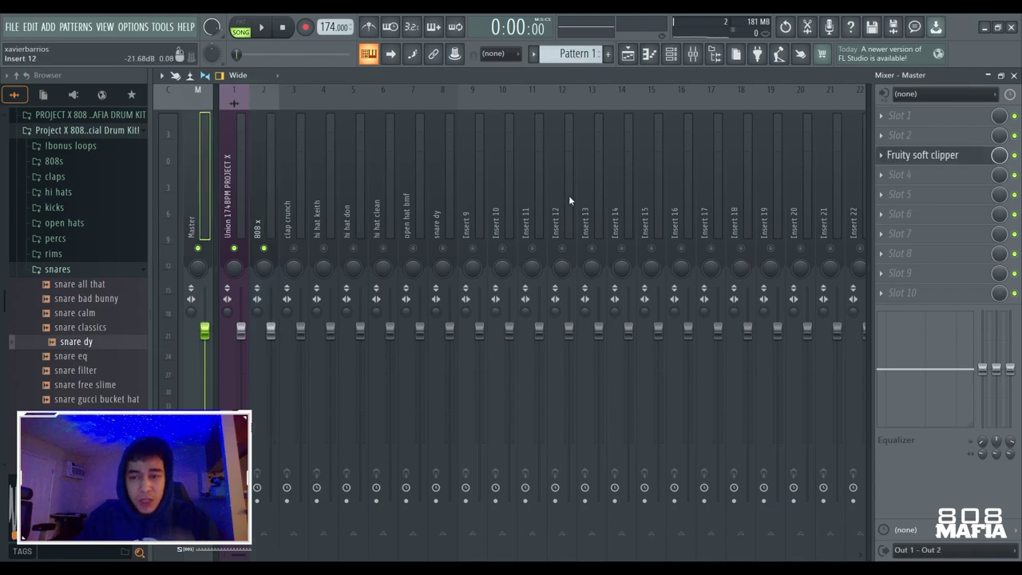
pyautogui.click(270, 192)
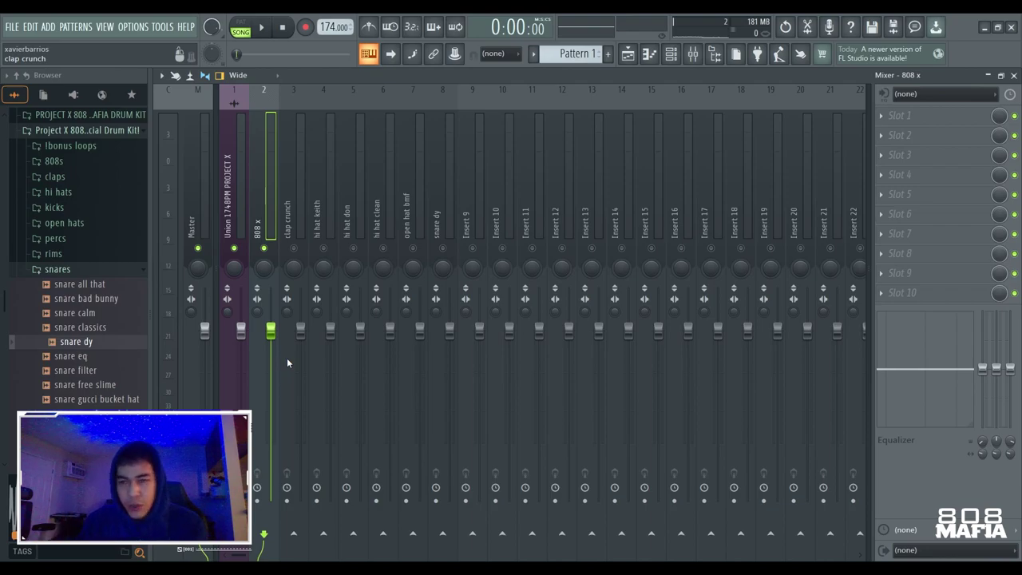
pyautogui.click(293, 254)
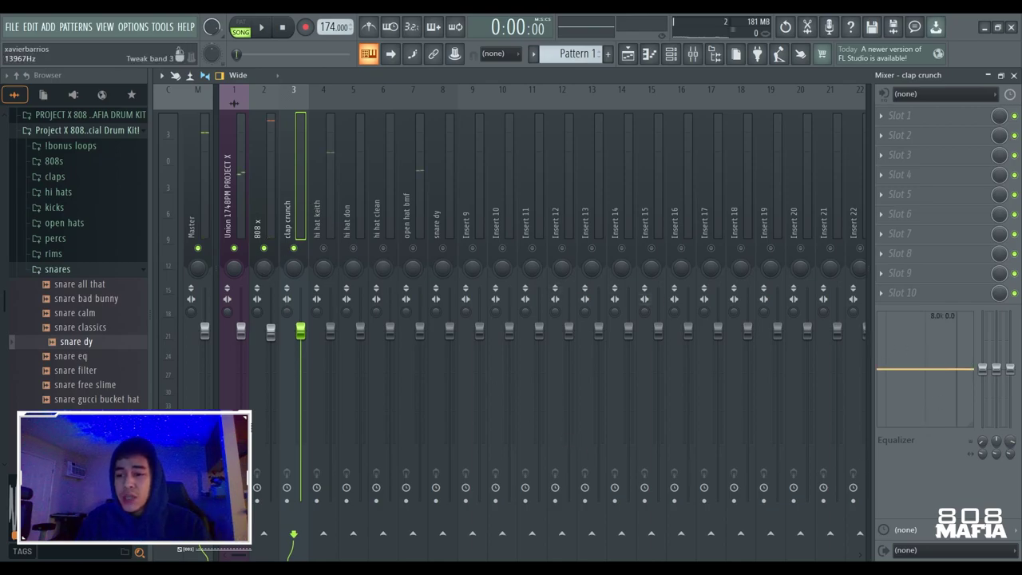
# Boost the clap crunch track's EQ high shelf by about 6.3 dB at 5.8 kHz while listening to the clap soloed.
pyautogui.moveTo(956, 348); pyautogui.dragTo(953, 345)
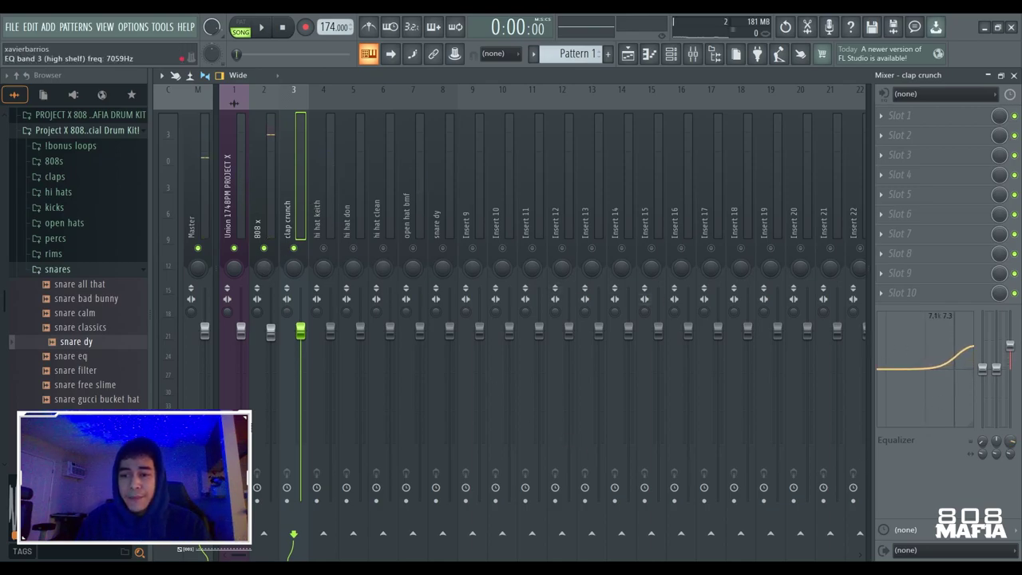
pyautogui.press('space')
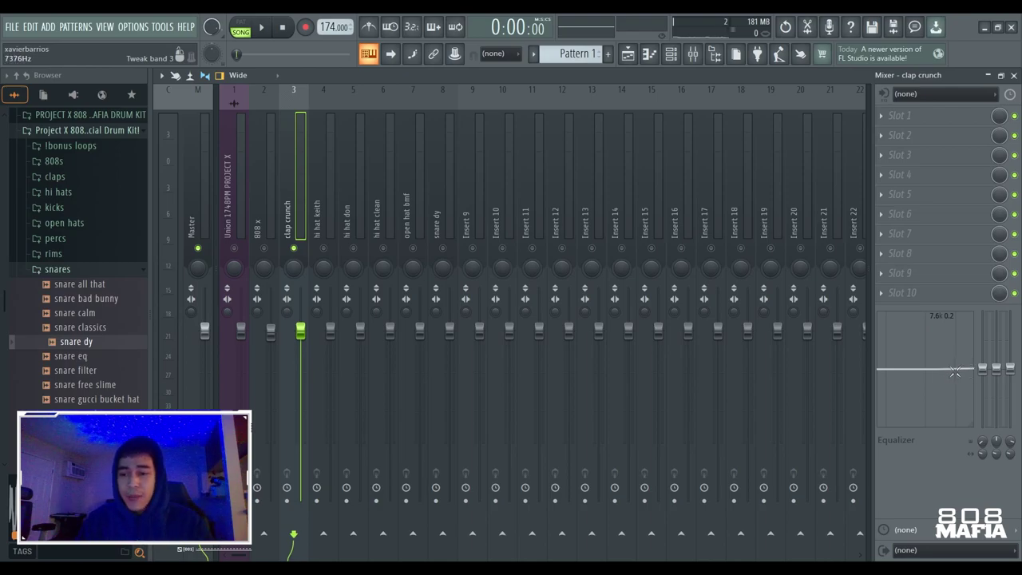
pyautogui.press('space')
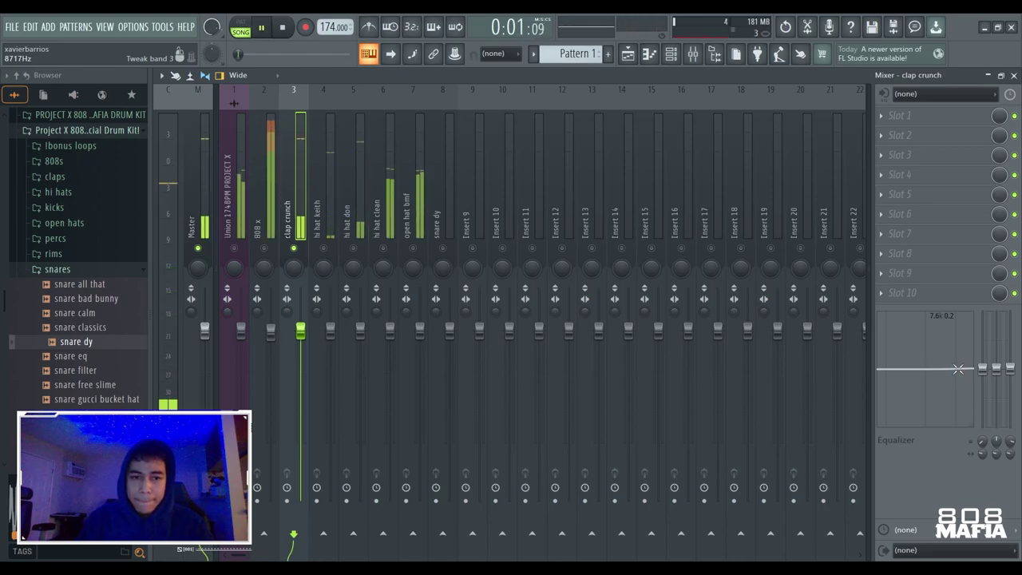
pyautogui.moveTo(958, 369)
pyautogui.mouseDown()
pyautogui.moveTo(954, 350)
pyautogui.moveTo(957, 371)
pyautogui.mouseUp()
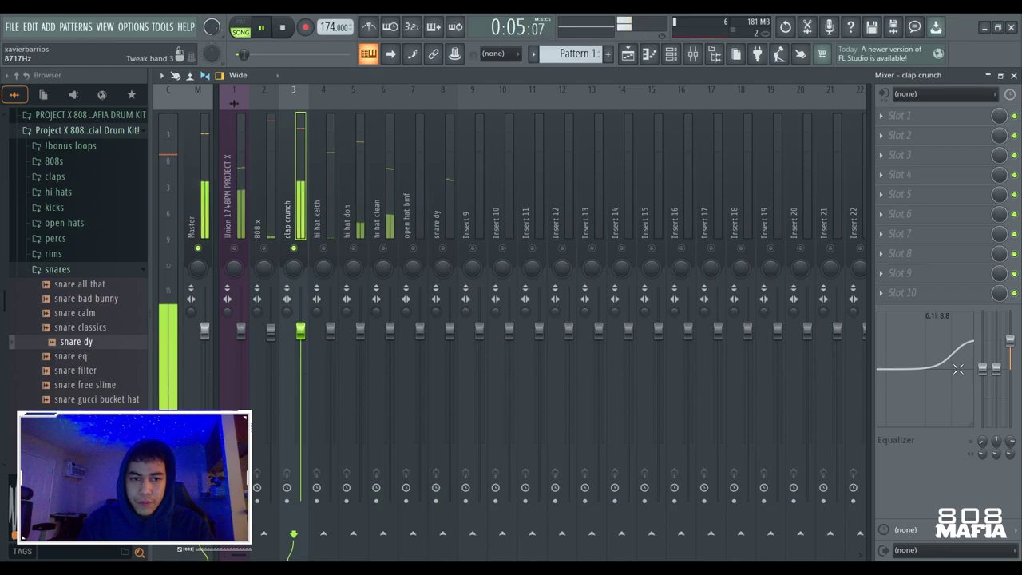
pyautogui.press('space')
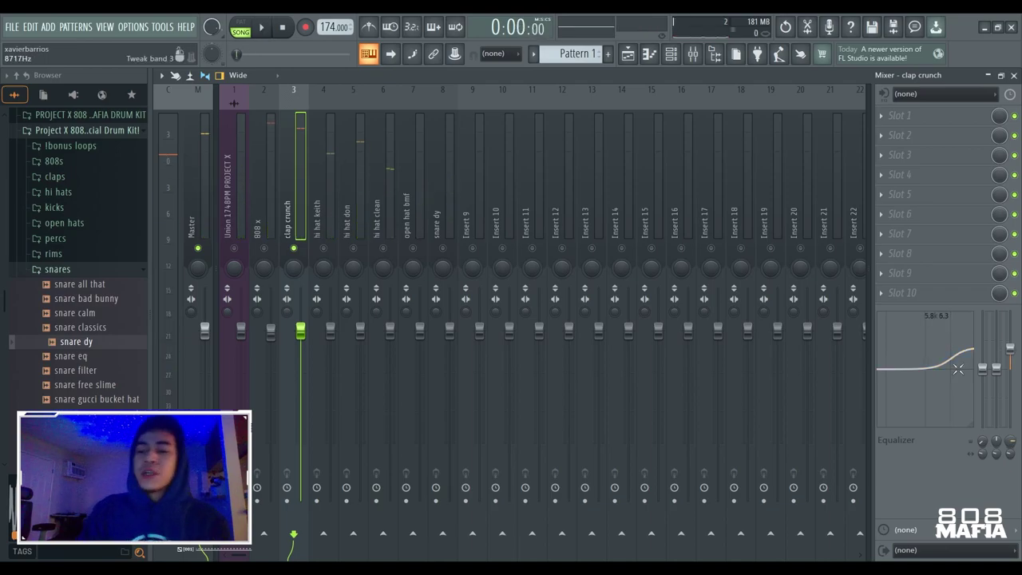
# Re-enable the 808 x and Union loop mixer tracks alongside the clap crunch, and play the beat to judge their balance.
pyautogui.click(272, 187)
pyautogui.press('space')
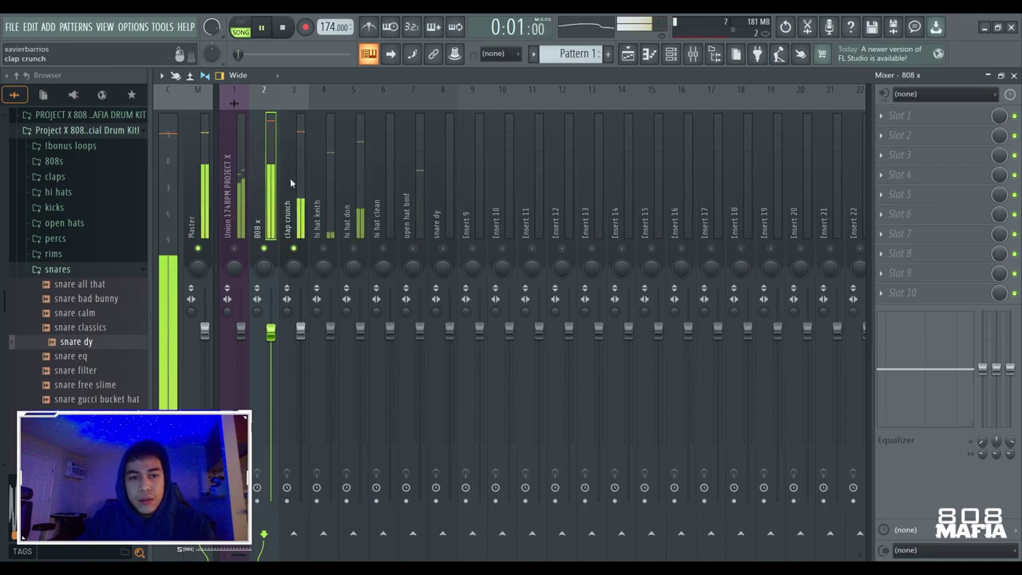
pyautogui.click(290, 177)
pyautogui.press('space')
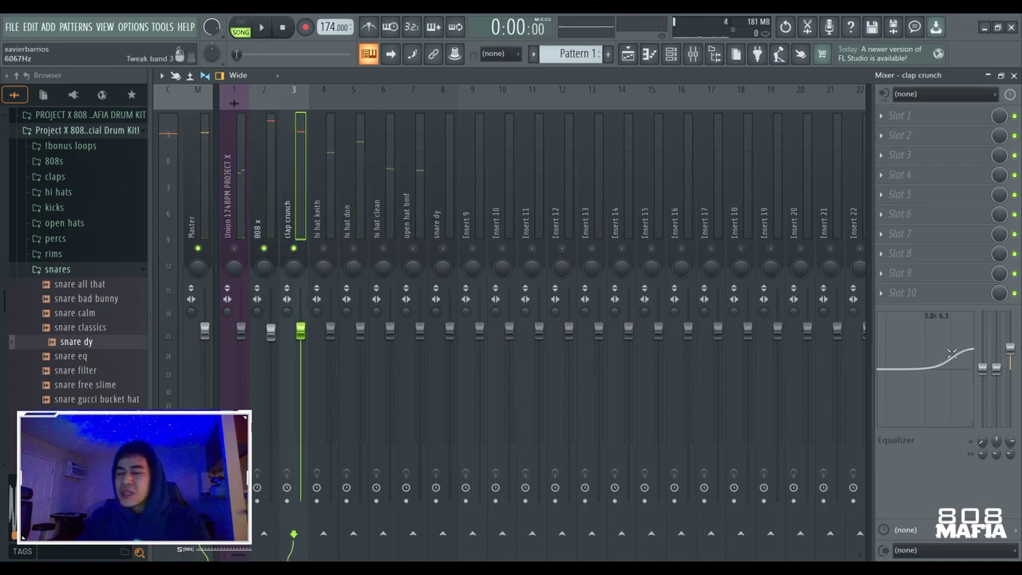
pyautogui.click(239, 254)
pyautogui.press('space')
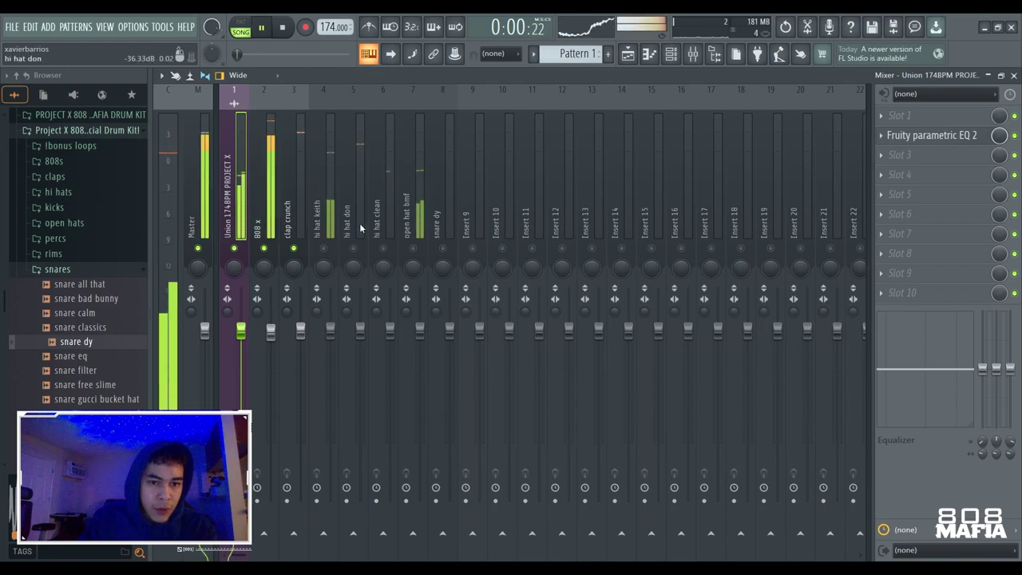
# Boost the hi hat keith track's EQ high shelf by about 4.9 dB at 7.4 kHz, with the hi hat keith and hi hat don tracks re-enabled.
pyautogui.click(319, 196)
pyautogui.press('space')
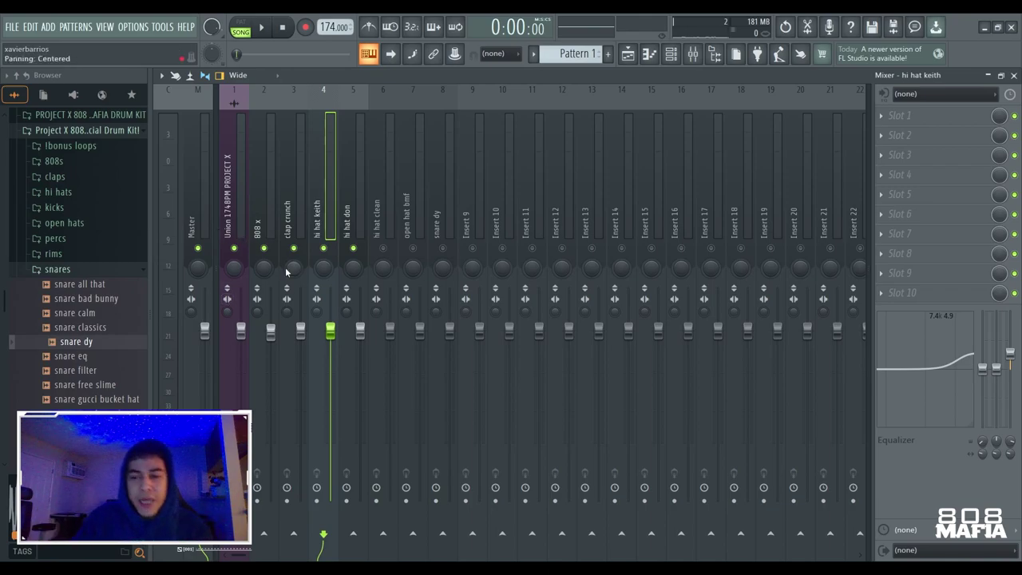
pyautogui.press('space')
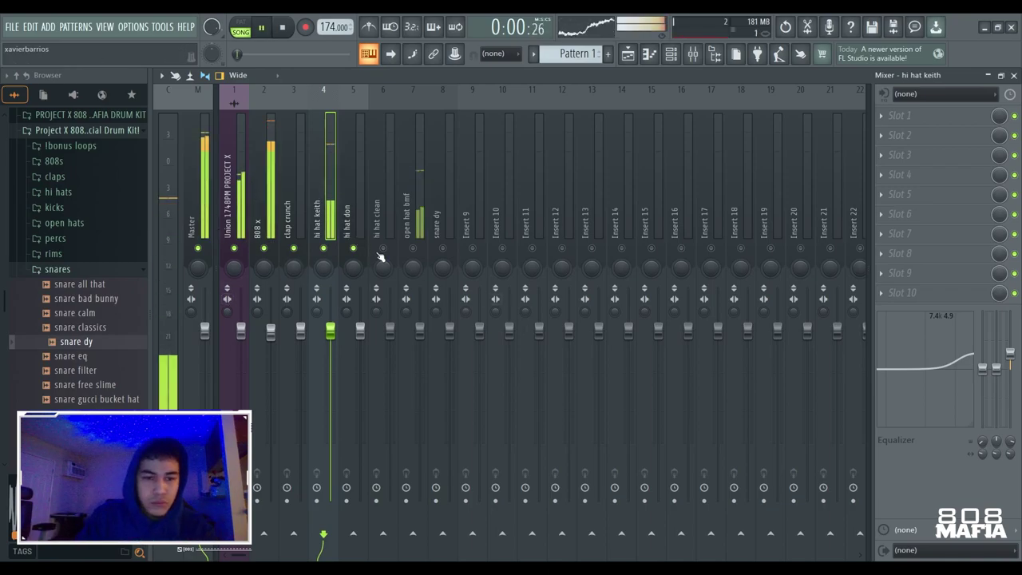
# Re-enable the hi hat clean and open hat bmf mixer tracks during playback, and raise their volume faders.
pyautogui.click(354, 199)
pyautogui.click(411, 219)
pyautogui.click(387, 211)
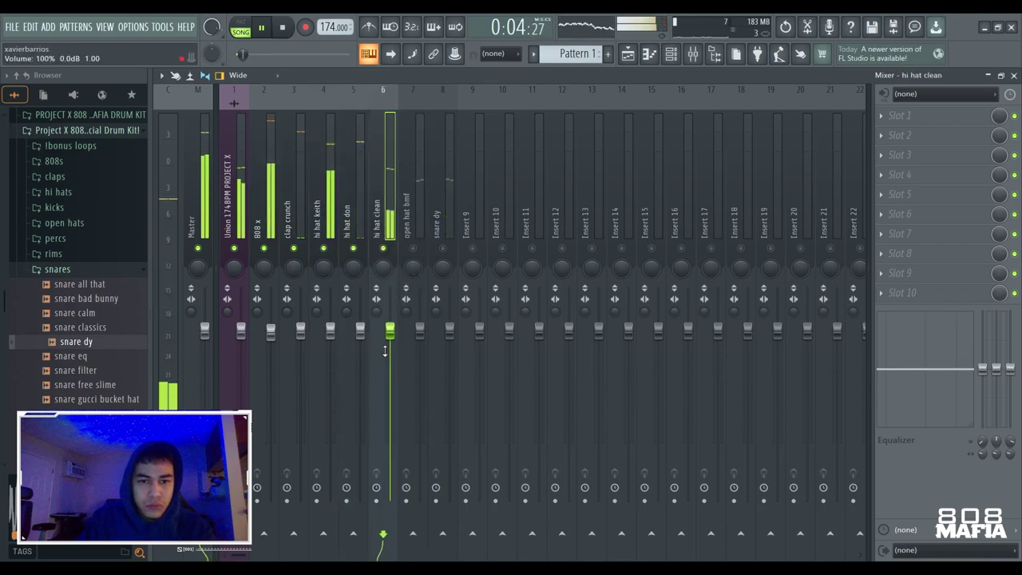
pyautogui.click(414, 249)
pyautogui.moveTo(420, 331); pyautogui.dragTo(390, 295)
# Re-enable the snare dy track and raise its volume along with the open hat bmf's, checking the Master level before stopping playback.
pyautogui.click(442, 248)
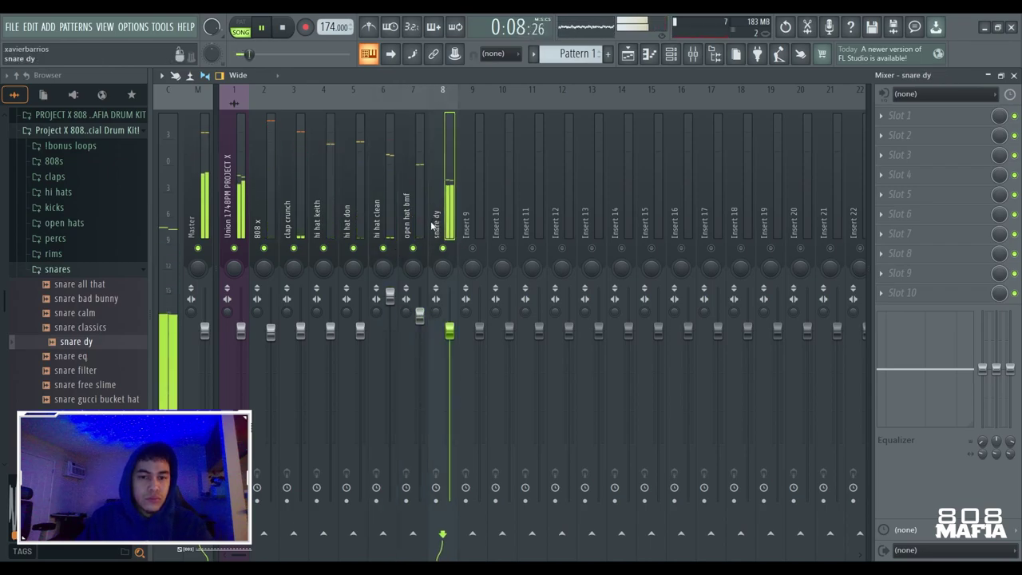
pyautogui.moveTo(452, 328); pyautogui.dragTo(420, 307)
pyautogui.click(425, 231)
pyautogui.click(195, 208)
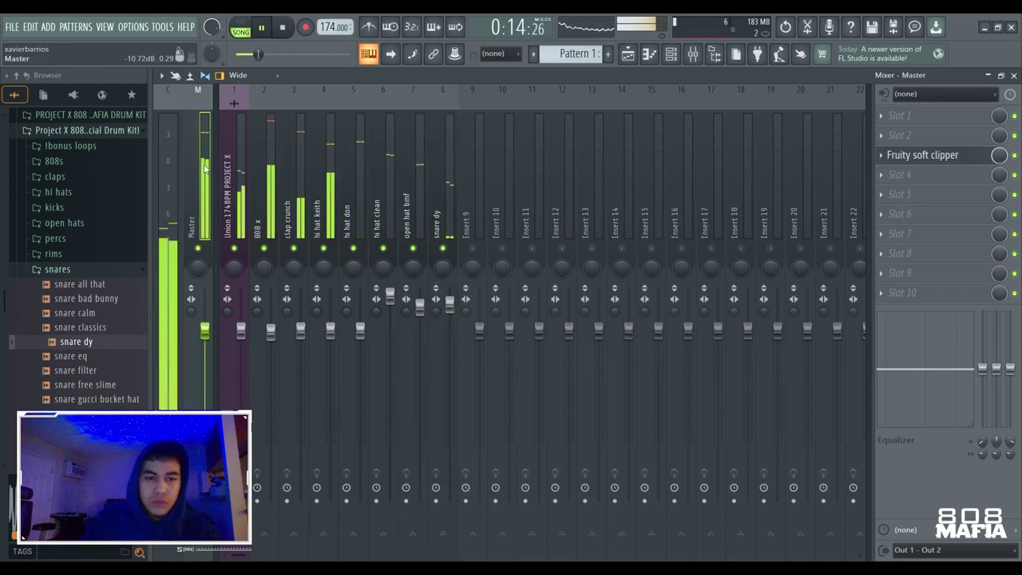
pyautogui.press('space')
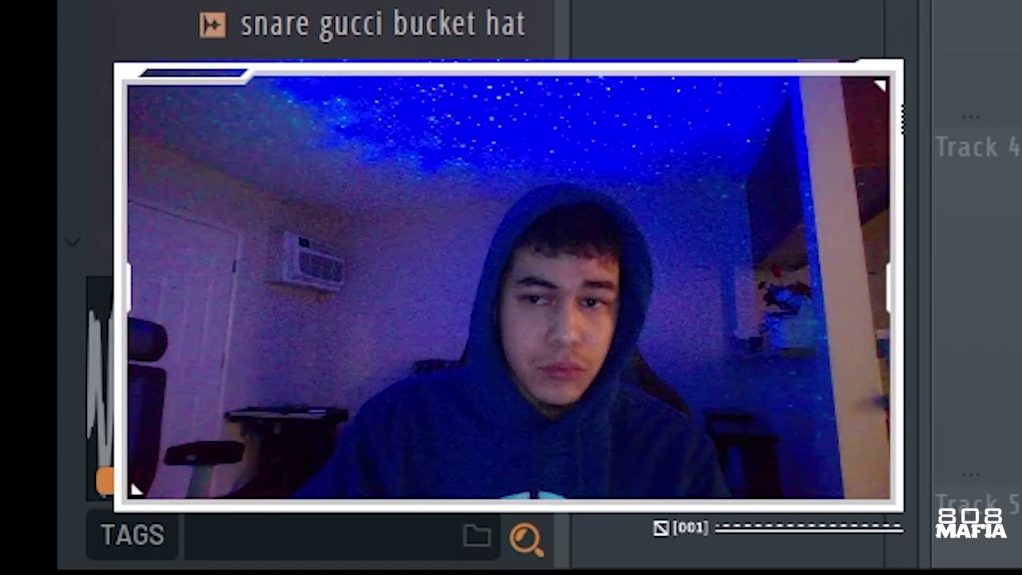
pyautogui.press('F9')
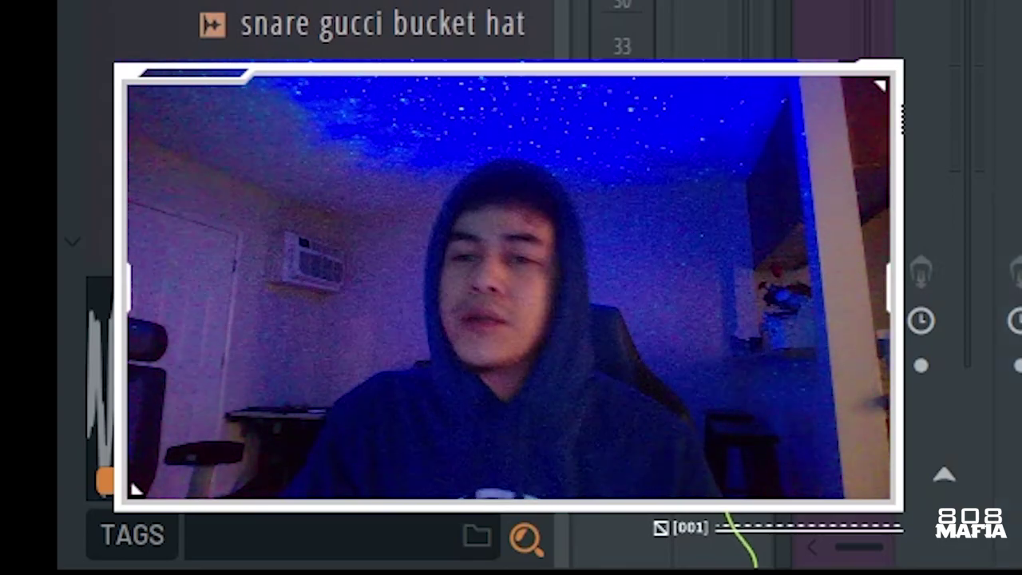
pyautogui.press('F9')
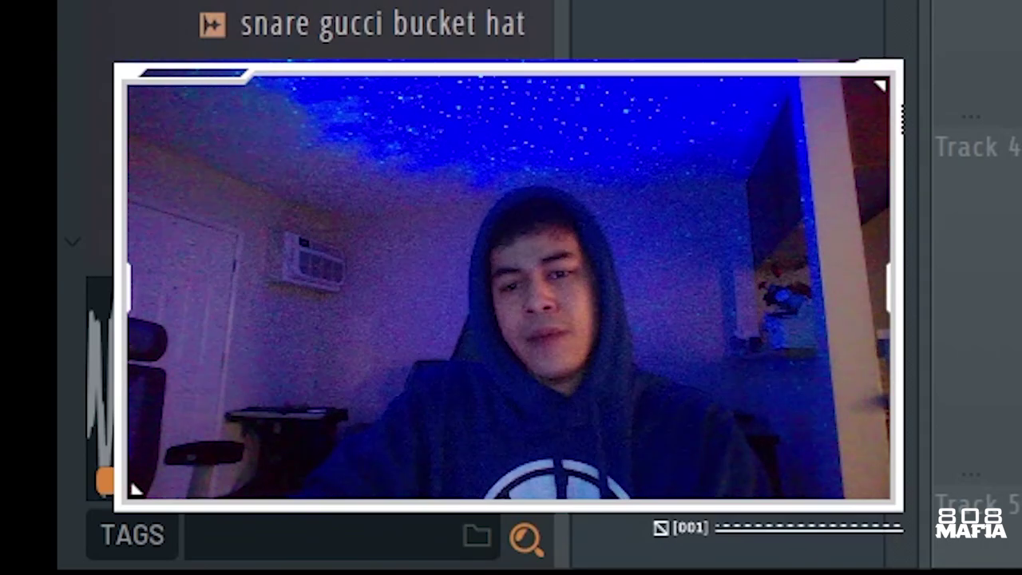